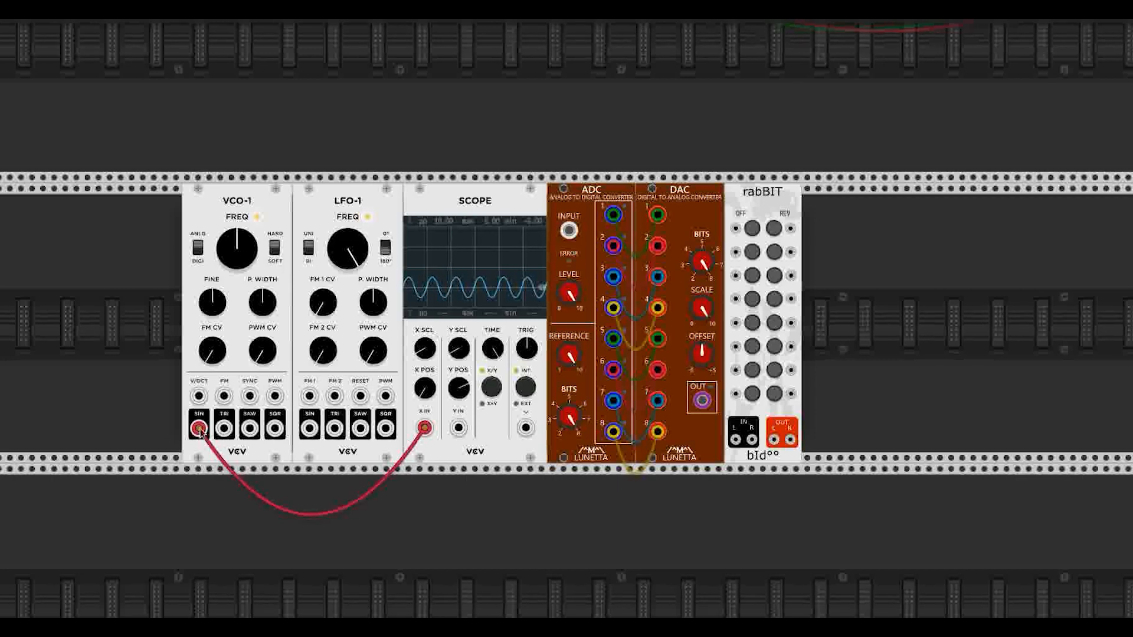
Step: Patch VCO-1's sine into the ADC input and the DAC output into the Scope's Y input
{"action": "mouse_move", "coordinate": [199, 428]}
{"action": "left_mouse_down"}
{"action": "mouse_move", "coordinate": [203, 478]}
{"action": "mouse_move", "coordinate": [223, 345]}
{"action": "mouse_move", "coordinate": [199, 436]}
{"action": "left_mouse_up"}
{"action": "left_click_drag", "start_coordinate": [199, 436], "coordinate": [570, 232]}
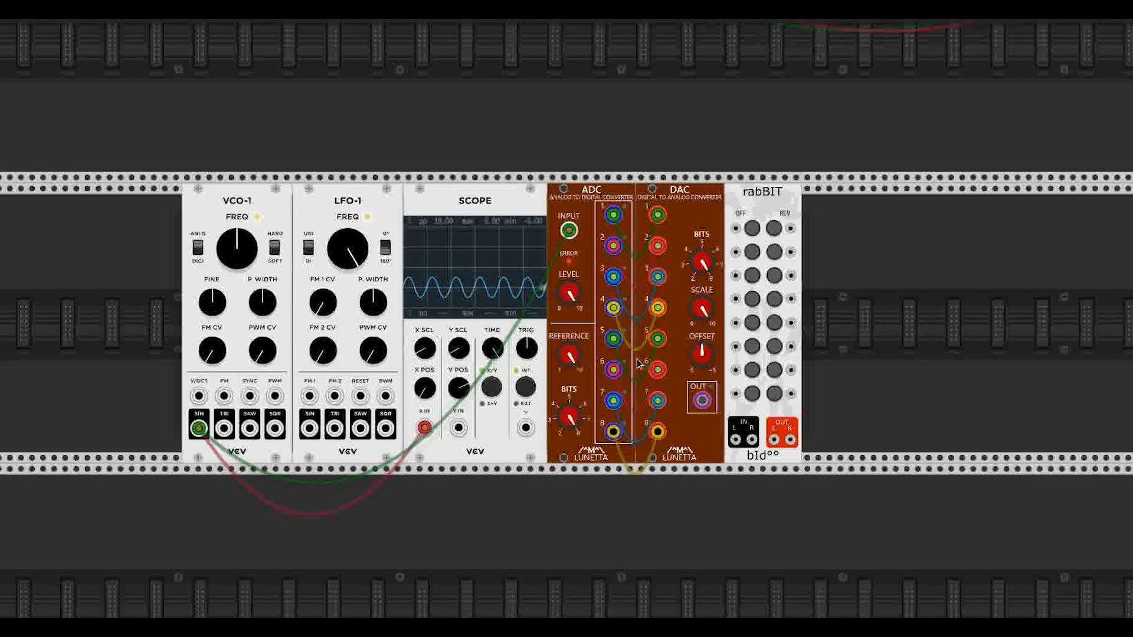
{"action": "mouse_move", "coordinate": [701, 401]}
{"action": "left_mouse_down"}
{"action": "mouse_move", "coordinate": [699, 433]}
{"action": "mouse_move", "coordinate": [516, 493]}
{"action": "mouse_move", "coordinate": [458, 429]}
{"action": "left_mouse_up"}
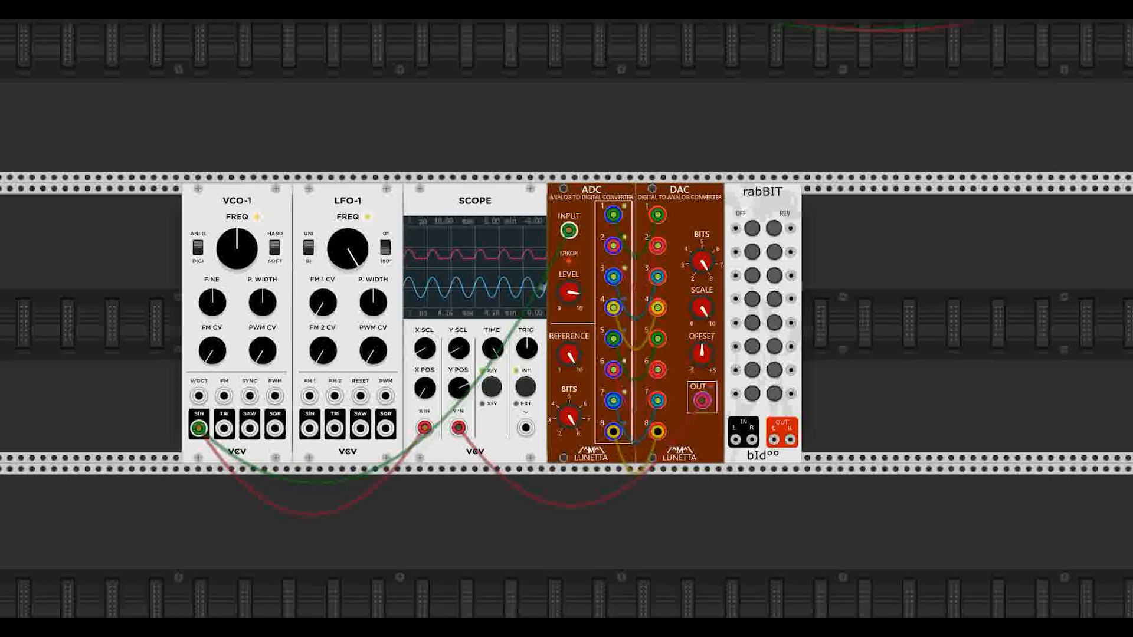
Step: Raise the ADC input level, lower its reference voltage and increase its bit resolution
{"action": "left_click_drag", "start_coordinate": [569, 291], "coordinate": [568, 255]}
{"action": "left_click_drag", "start_coordinate": [568, 354], "coordinate": [569, 312]}
{"action": "left_click_drag", "start_coordinate": [568, 420], "coordinate": [568, 401]}
Step: Retune the DAC bits, scale and offset, and move the ADC input cable from VCO-1 to LFO-1's sine
{"action": "mouse_move", "coordinate": [701, 262]}
{"action": "left_mouse_down"}
{"action": "mouse_move", "coordinate": [702, 244]}
{"action": "mouse_move", "coordinate": [701, 266]}
{"action": "left_mouse_up"}
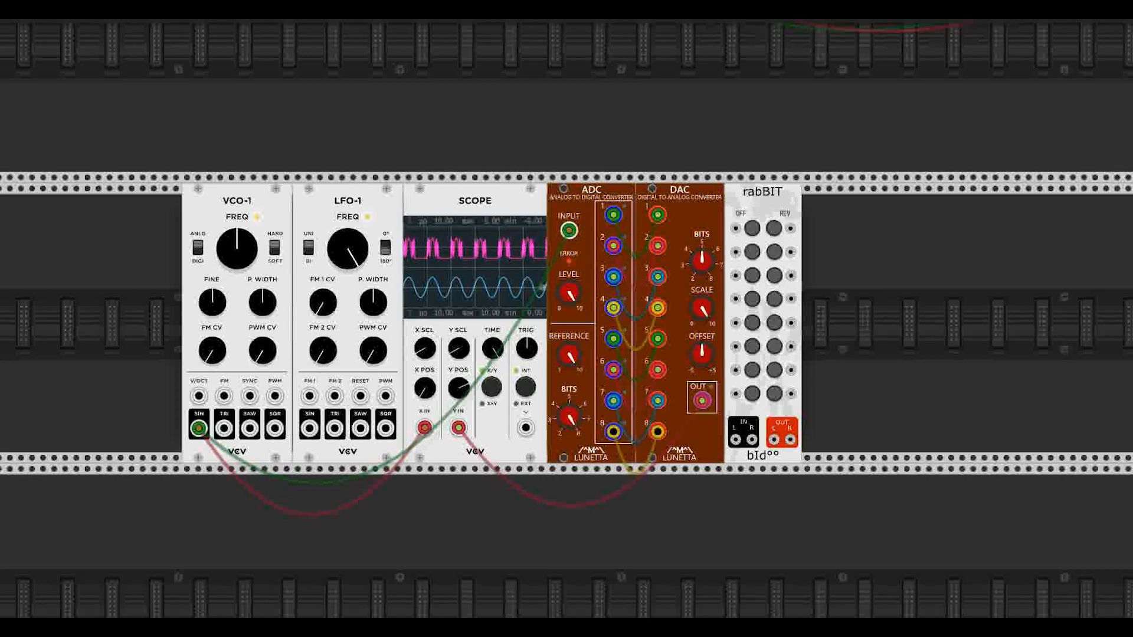
{"action": "left_click_drag", "start_coordinate": [701, 262], "coordinate": [702, 254]}
{"action": "left_click_drag", "start_coordinate": [702, 308], "coordinate": [702, 301]}
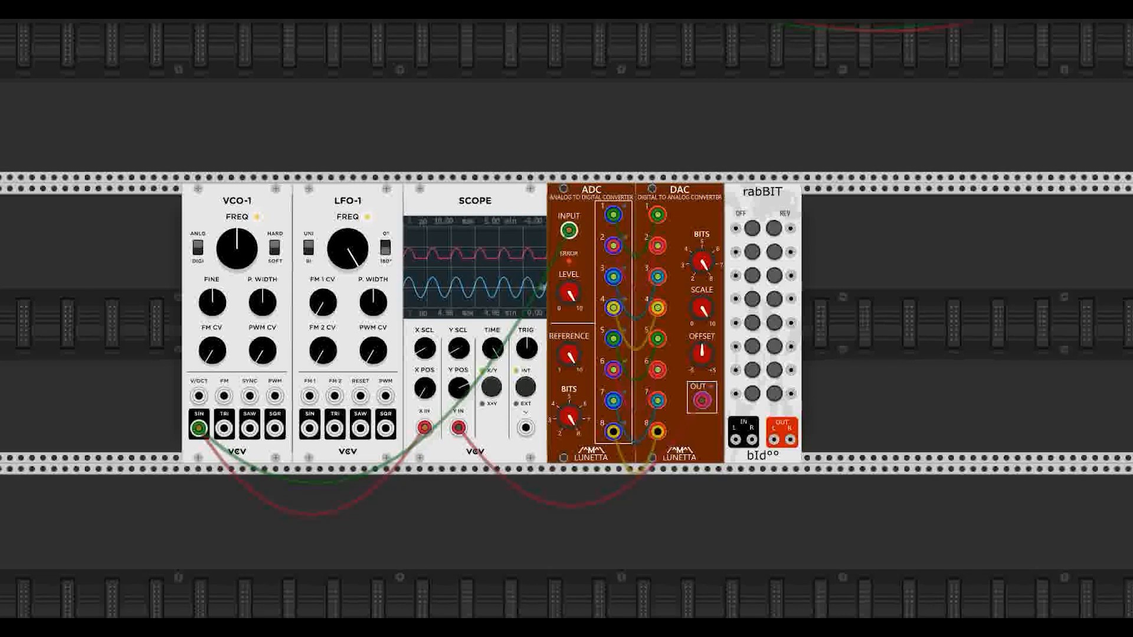
{"action": "left_click_drag", "start_coordinate": [710, 348], "coordinate": [709, 367]}
{"action": "mouse_move", "coordinate": [199, 429]}
{"action": "left_mouse_down"}
{"action": "mouse_move", "coordinate": [280, 452]}
{"action": "mouse_move", "coordinate": [198, 430]}
{"action": "mouse_move", "coordinate": [207, 444]}
{"action": "mouse_move", "coordinate": [199, 433]}
{"action": "mouse_move", "coordinate": [569, 232]}
{"action": "mouse_move", "coordinate": [204, 437]}
{"action": "left_mouse_up"}
{"action": "left_click_drag", "start_coordinate": [306, 433], "coordinate": [568, 231]}
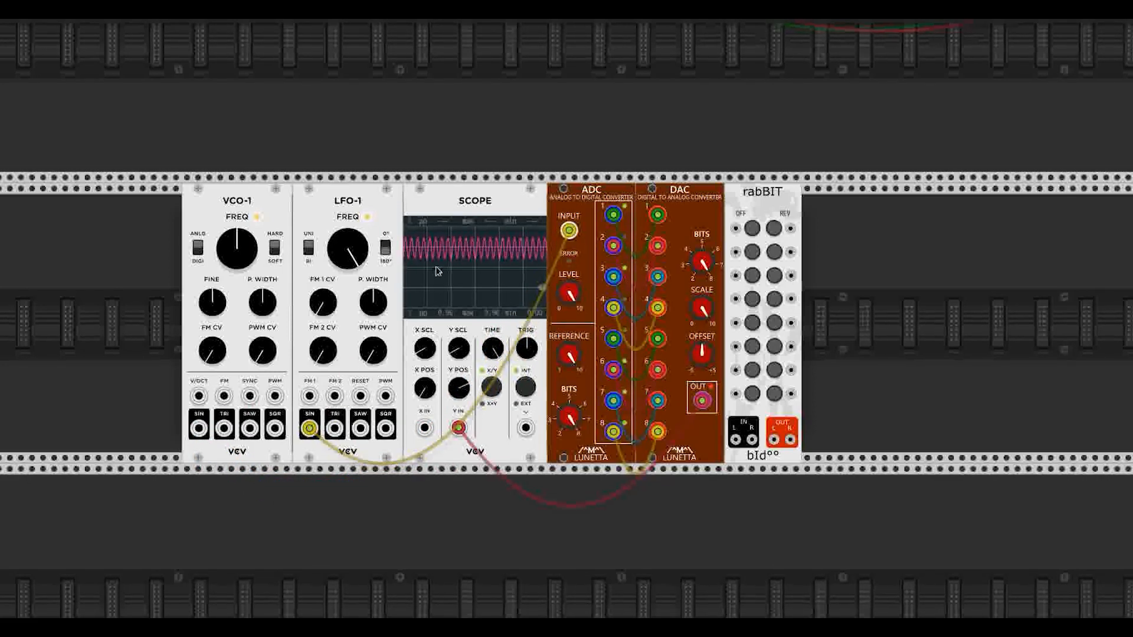
Step: Show LFO-1's sine on Scope X, slow LFO-1 almost to a stop, and lower the ADC and DAC bit resolution
{"action": "left_click_drag", "start_coordinate": [348, 247], "coordinate": [348, 280]}
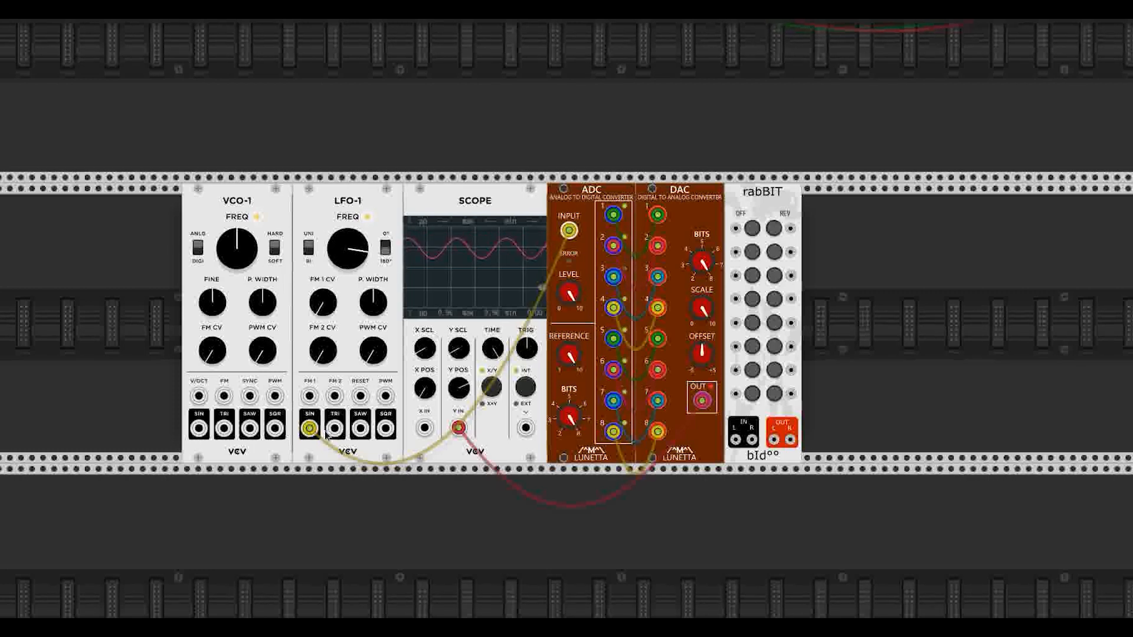
{"action": "left_click_drag", "start_coordinate": [309, 428], "coordinate": [424, 427]}
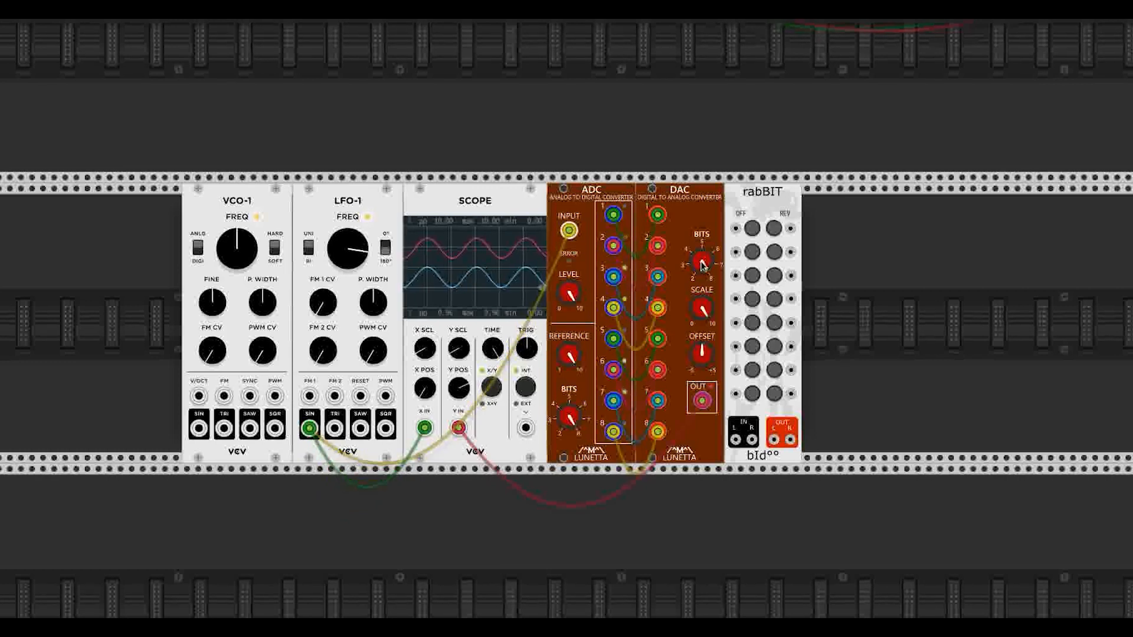
{"action": "left_click_drag", "start_coordinate": [563, 411], "coordinate": [564, 429]}
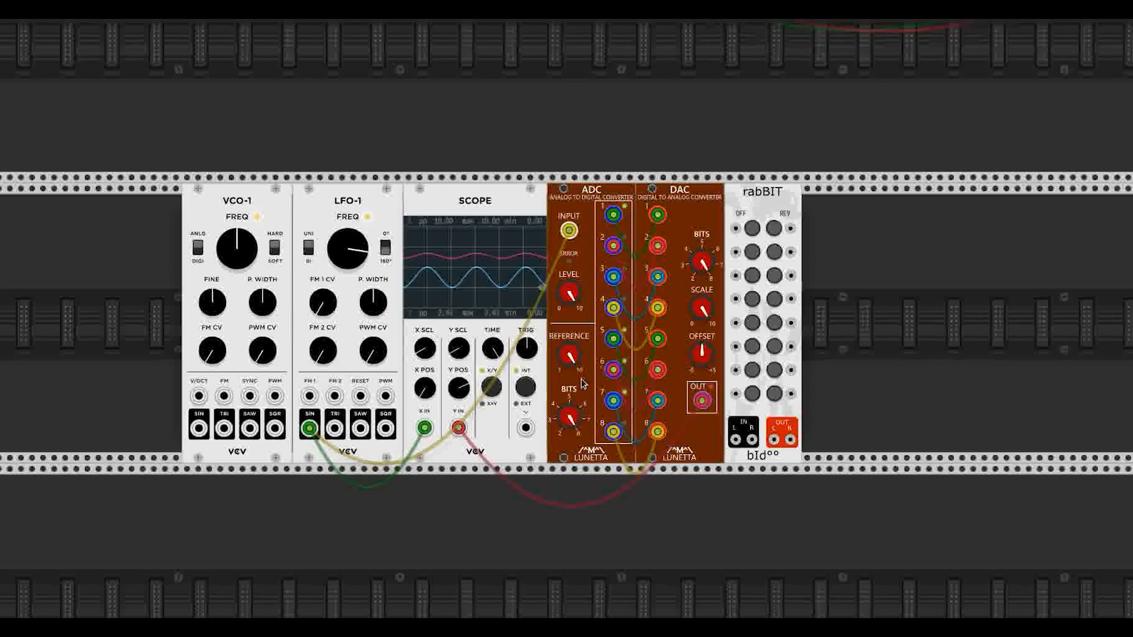
{"action": "left_click_drag", "start_coordinate": [568, 290], "coordinate": [568, 278]}
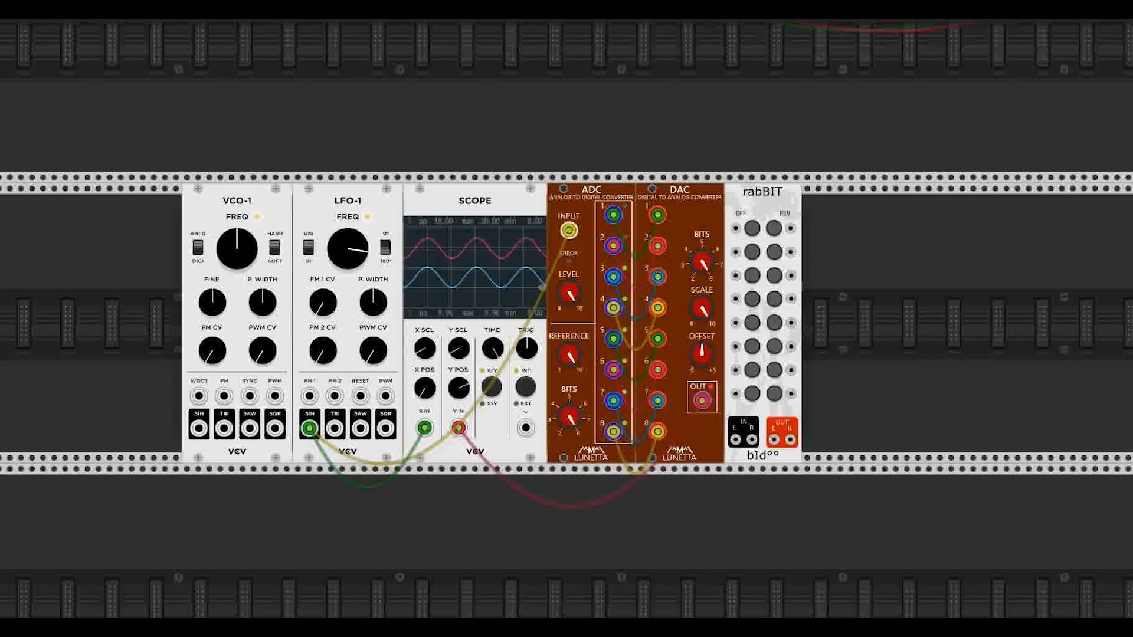
{"action": "left_click_drag", "start_coordinate": [701, 261], "coordinate": [700, 268]}
{"action": "left_click_drag", "start_coordinate": [568, 354], "coordinate": [568, 340]}
{"action": "left_click_drag", "start_coordinate": [347, 248], "coordinate": [347, 276]}
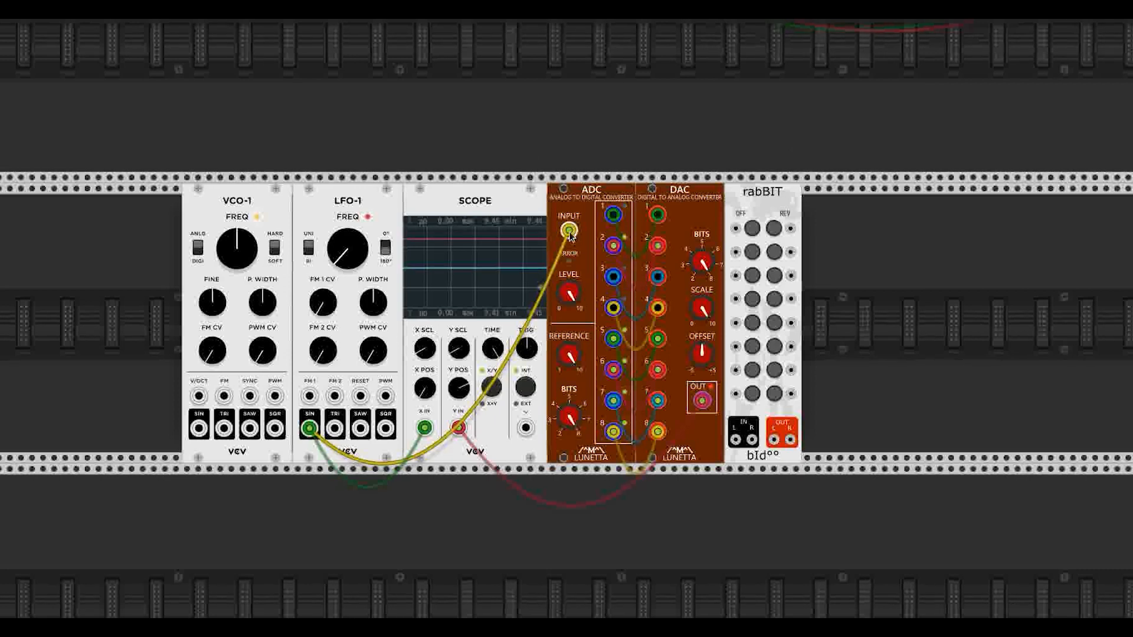
Step: Unplug the LFO-1-to-ADC input cable and the DAC-to-Scope Y cable
{"action": "left_click_drag", "start_coordinate": [570, 236], "coordinate": [508, 331]}
{"action": "left_click_drag", "start_coordinate": [701, 401], "coordinate": [743, 443]}
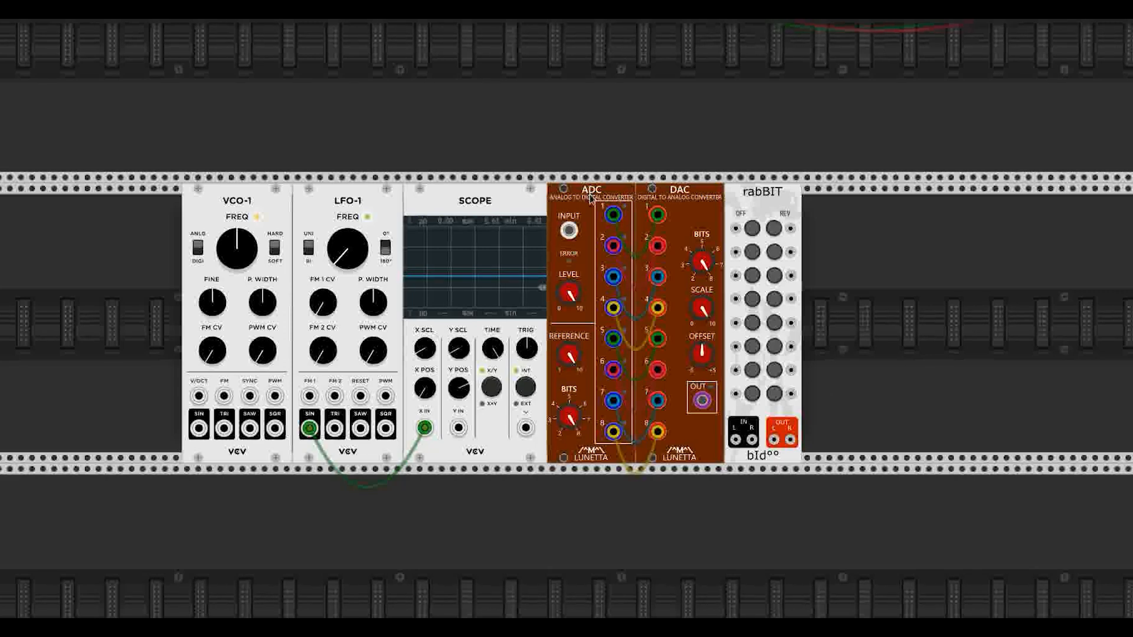
Step: Delete LFO-1's scope cable, then patch VCO-1's sine to rabBIT IN and Scope X, and rabBIT OUT L to Scope Y
{"action": "left_click_drag", "start_coordinate": [702, 261], "coordinate": [702, 264]}
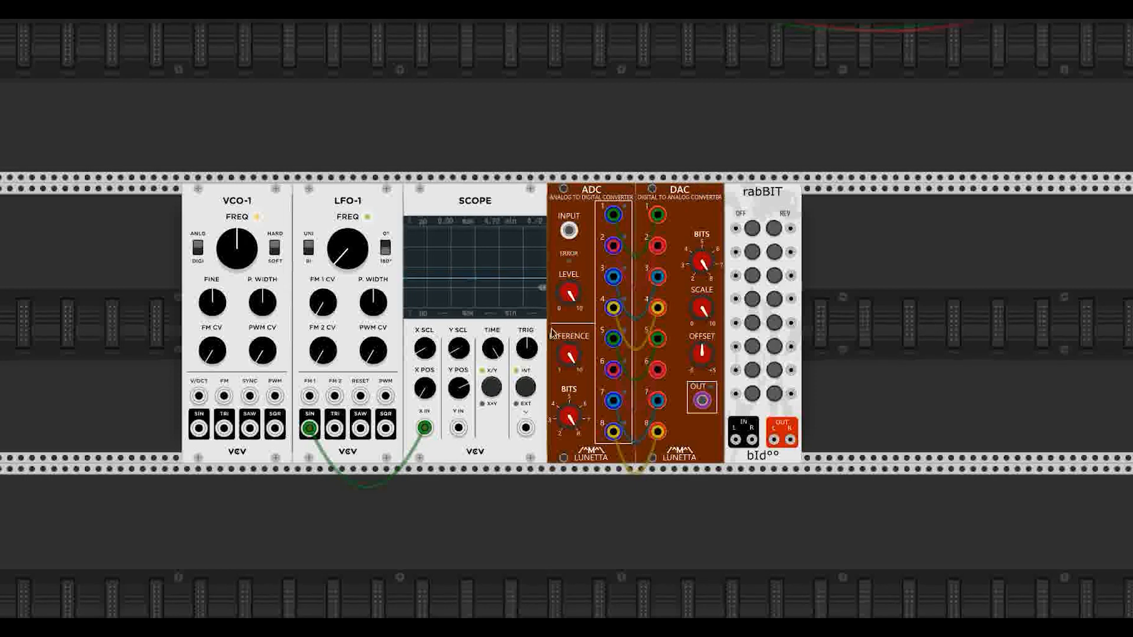
{"action": "right_click", "coordinate": [310, 431]}
{"action": "left_click_drag", "start_coordinate": [199, 427], "coordinate": [735, 439]}
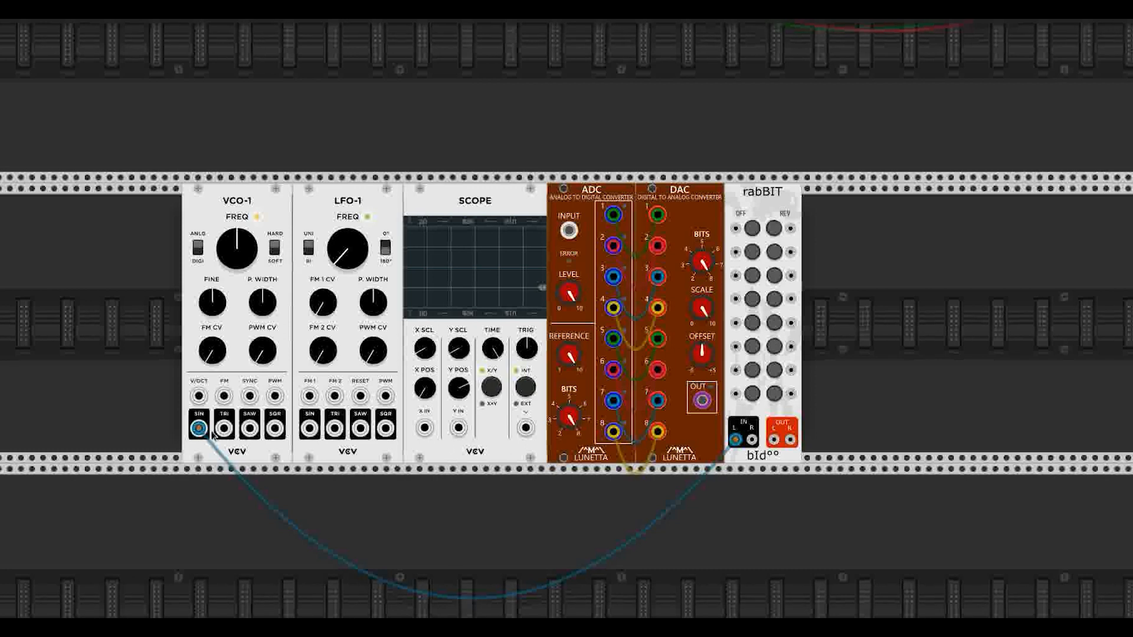
{"action": "left_click_drag", "start_coordinate": [199, 427], "coordinate": [425, 434]}
{"action": "left_click_drag", "start_coordinate": [773, 439], "coordinate": [459, 428]}
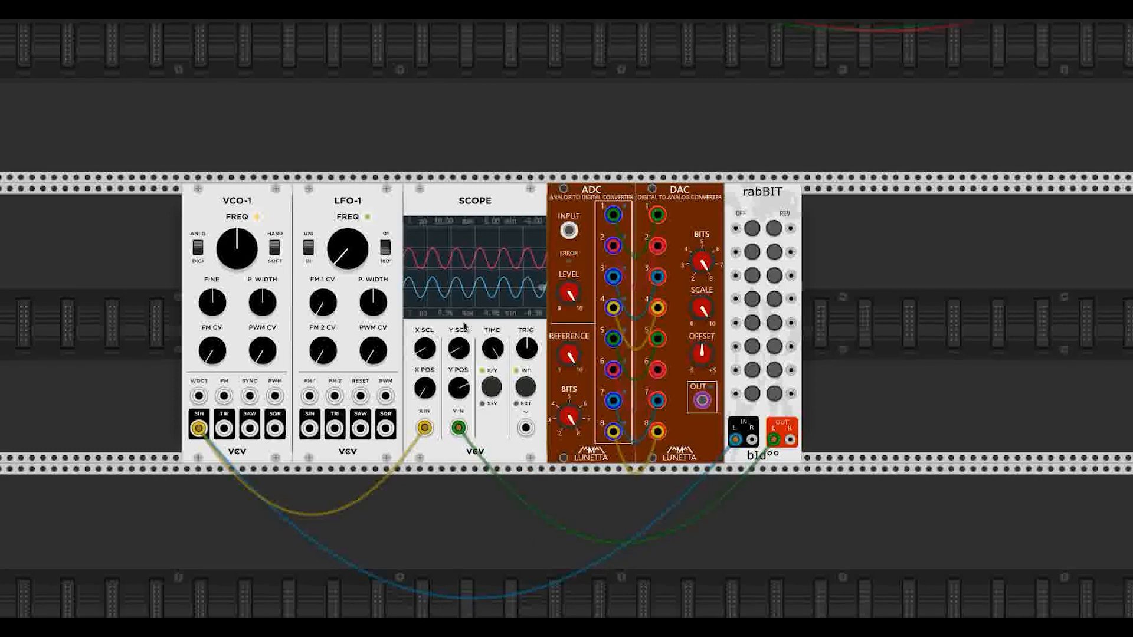
Step: Toggle rabBIT bits 1, 3, 5 and 7 off and back on
{"action": "left_click", "coordinate": [751, 229]}
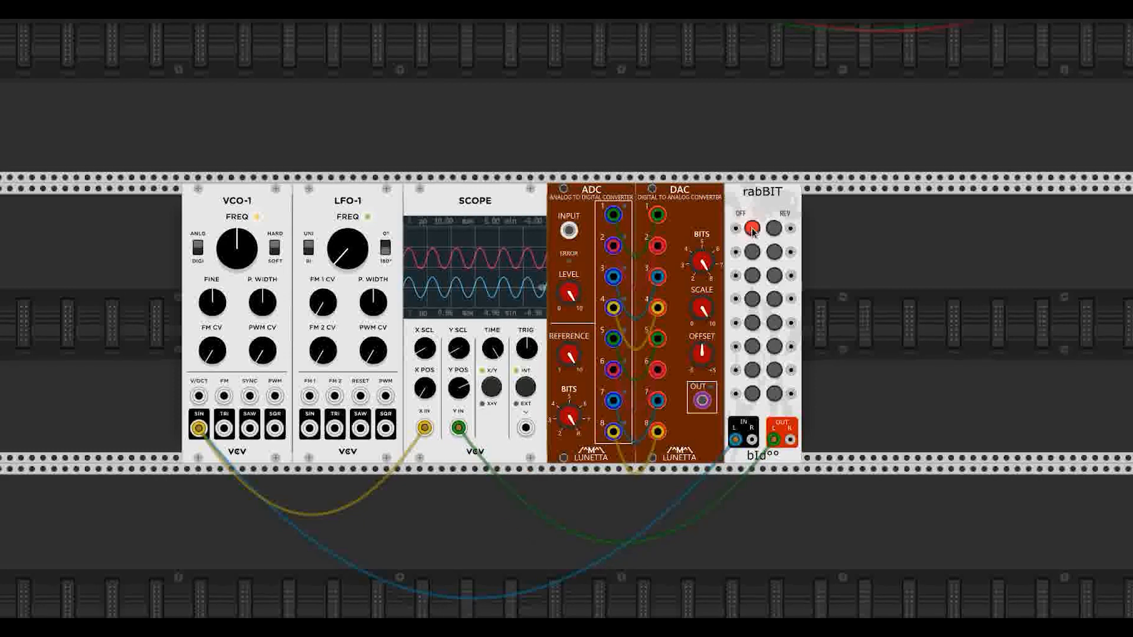
{"action": "left_click", "coordinate": [752, 276]}
{"action": "left_click", "coordinate": [752, 322]}
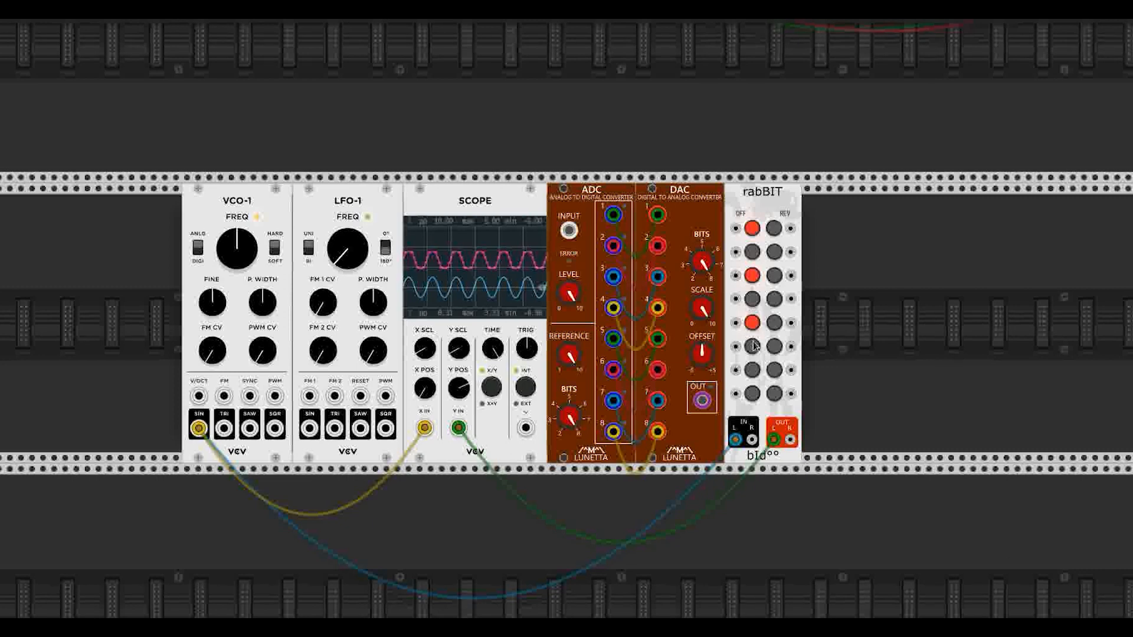
{"action": "left_click", "coordinate": [752, 370]}
{"action": "left_click", "coordinate": [751, 370]}
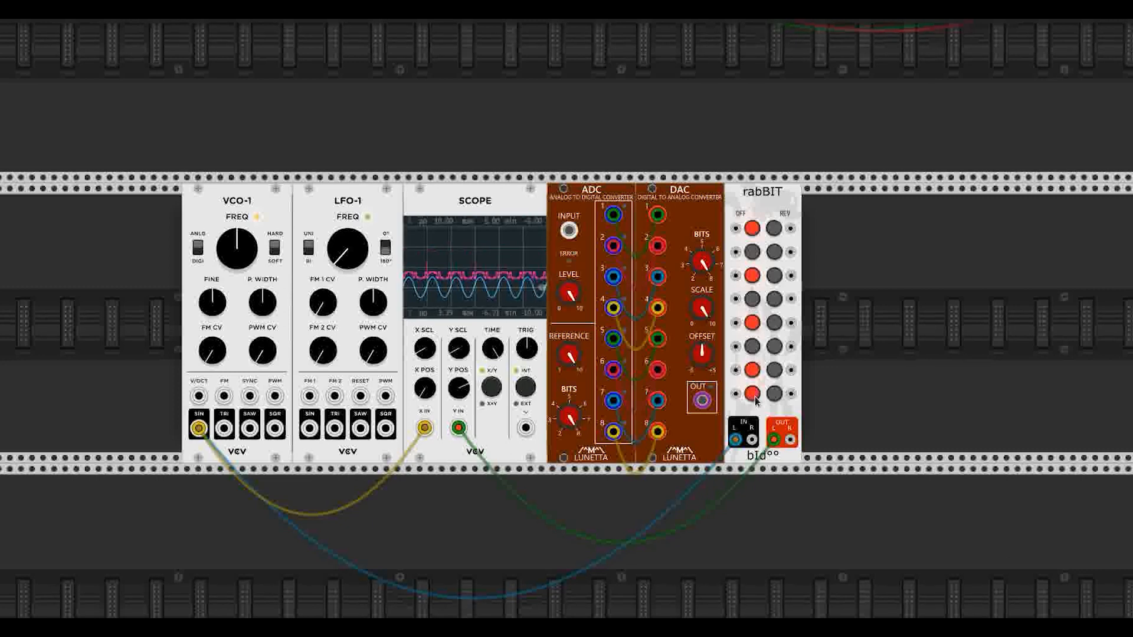
{"action": "left_click", "coordinate": [752, 323]}
{"action": "left_click", "coordinate": [752, 275]}
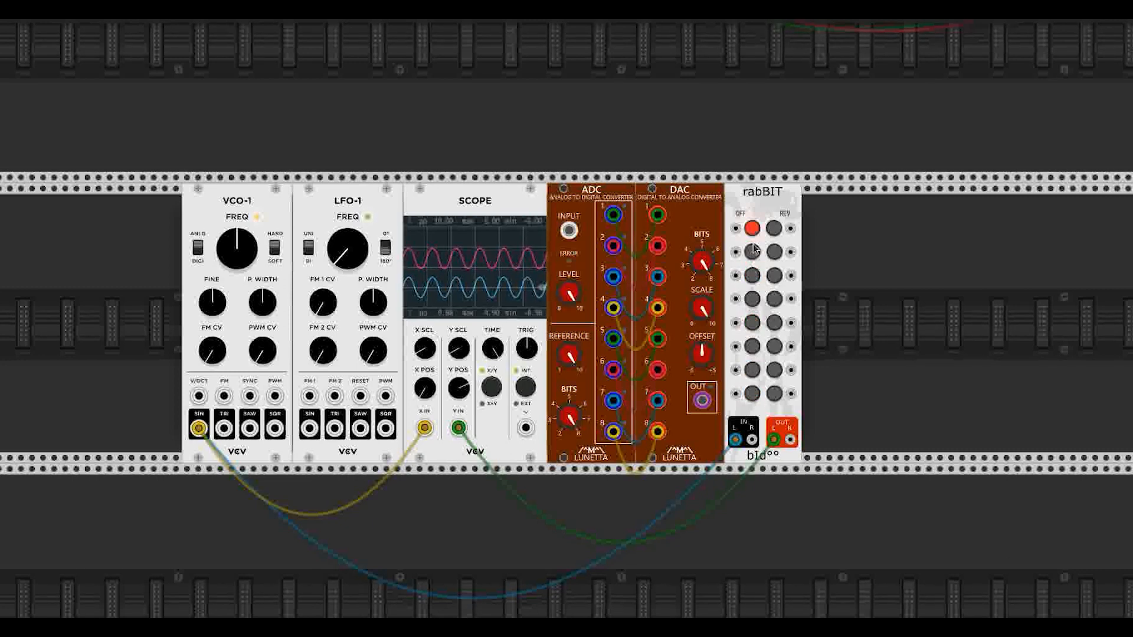
{"action": "left_click", "coordinate": [752, 228]}
Step: Reverse rabBIT bits 1, 3, 6, 7 and 8
{"action": "left_click", "coordinate": [774, 228]}
{"action": "left_click", "coordinate": [774, 275]}
{"action": "left_click", "coordinate": [774, 347]}
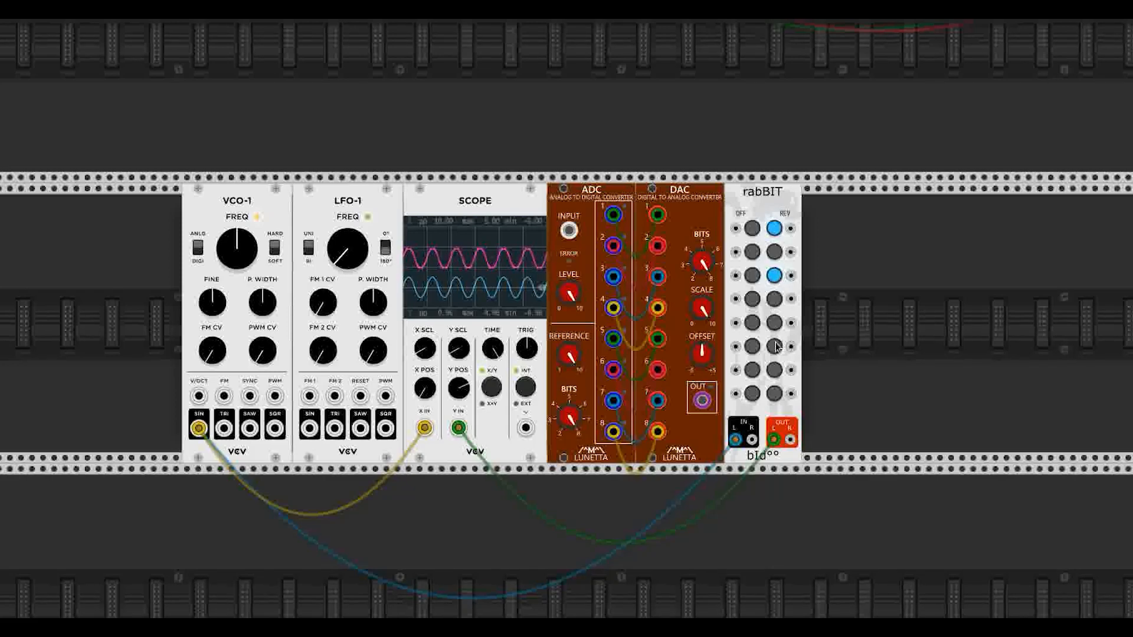
{"action": "left_click", "coordinate": [774, 370]}
{"action": "left_click", "coordinate": [774, 394]}
Step: Switch rabBIT bits 1, 3, 4, 6, 7 and 8 off, then back on
{"action": "left_click", "coordinate": [752, 299]}
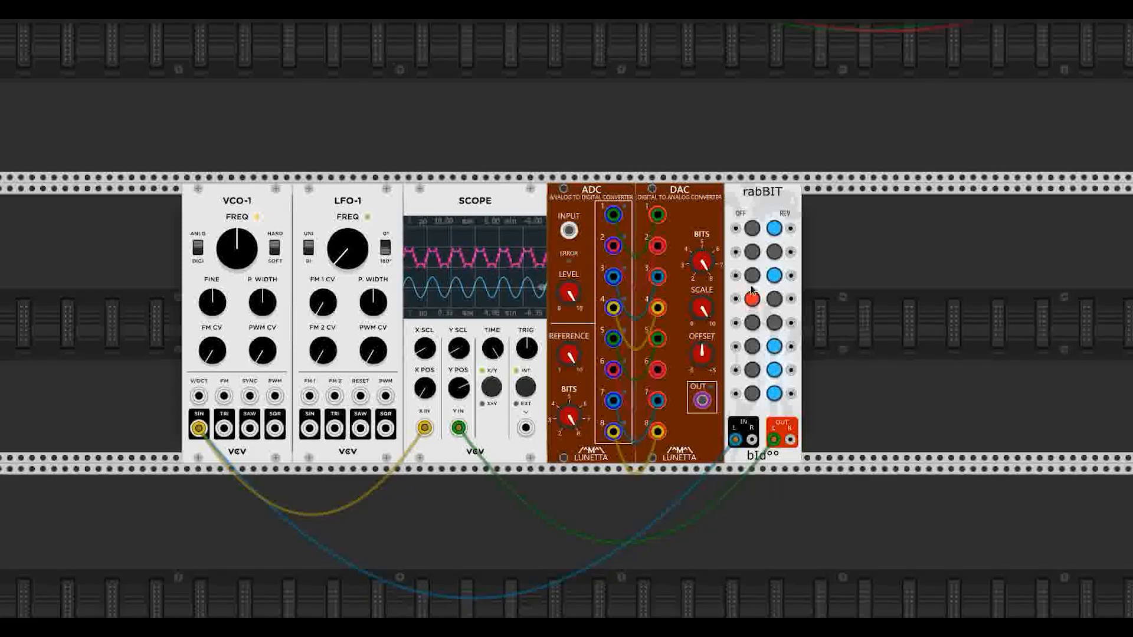
{"action": "left_click", "coordinate": [752, 228]}
{"action": "left_click", "coordinate": [751, 275]}
{"action": "left_click", "coordinate": [752, 347]}
{"action": "left_click", "coordinate": [751, 370]}
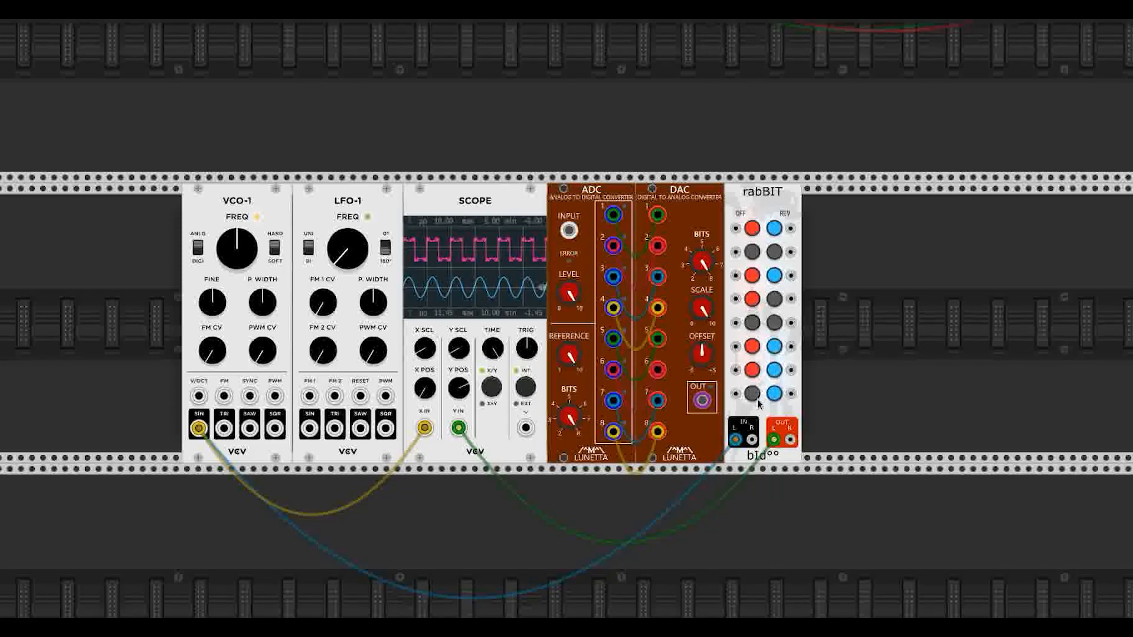
{"action": "left_click", "coordinate": [753, 393]}
{"action": "left_click", "coordinate": [752, 394]}
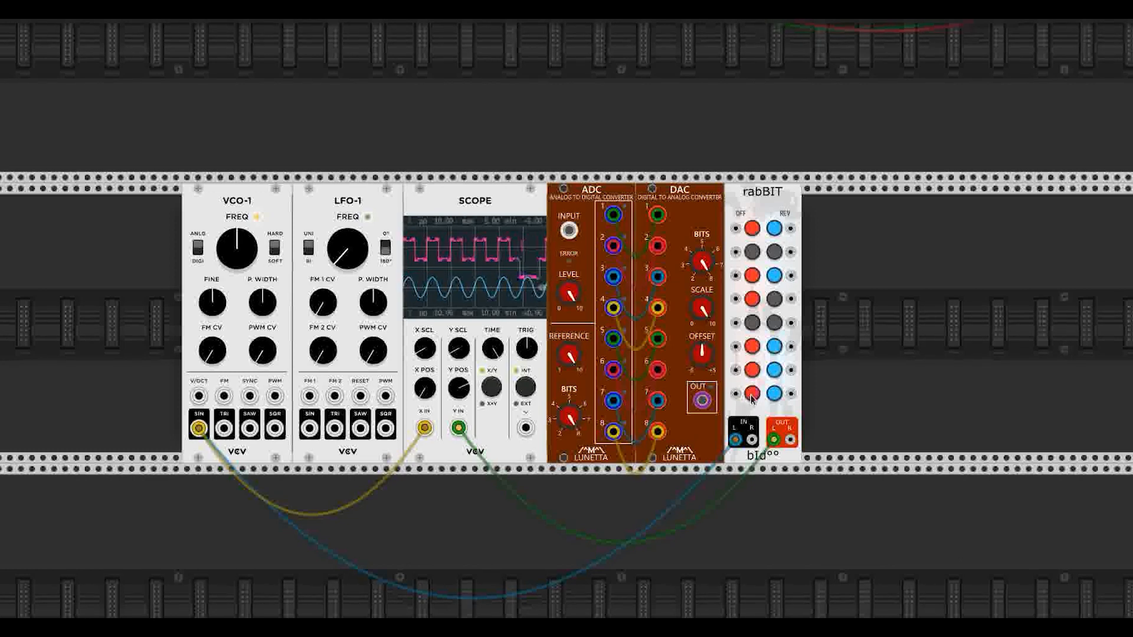
{"action": "left_click", "coordinate": [751, 369]}
{"action": "left_click", "coordinate": [752, 346]}
{"action": "left_click", "coordinate": [751, 299]}
{"action": "left_click", "coordinate": [752, 275]}
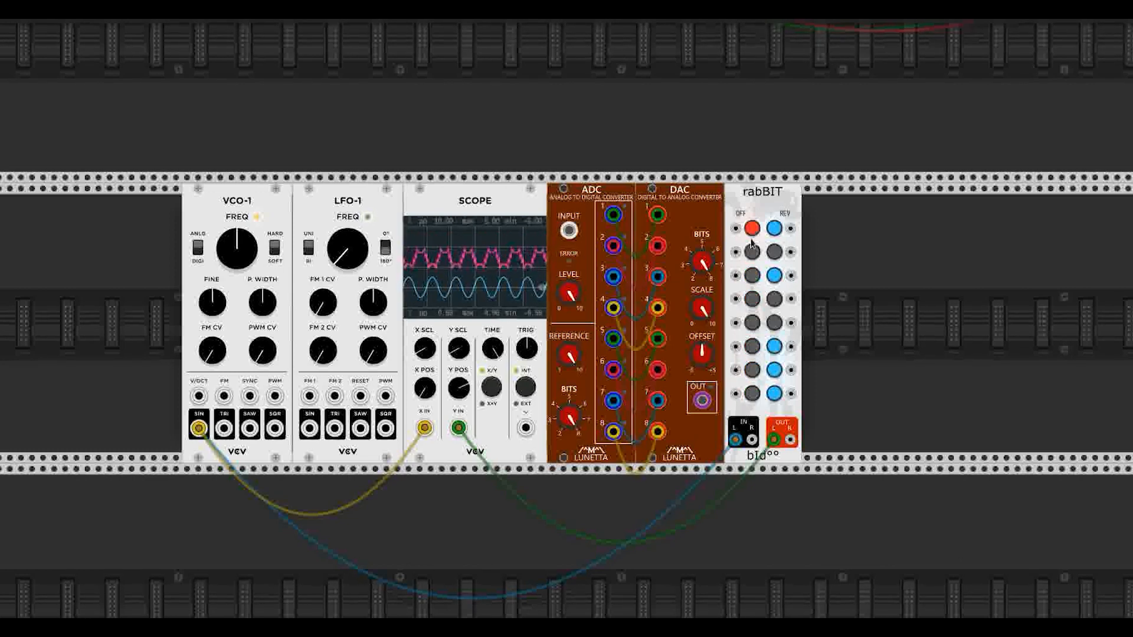
{"action": "left_click", "coordinate": [751, 228]}
Step: Clear reversal on rabBIT bits 1, 3, 6, 7 and 8
{"action": "left_click", "coordinate": [774, 228]}
{"action": "left_click", "coordinate": [774, 276]}
{"action": "left_click", "coordinate": [774, 345]}
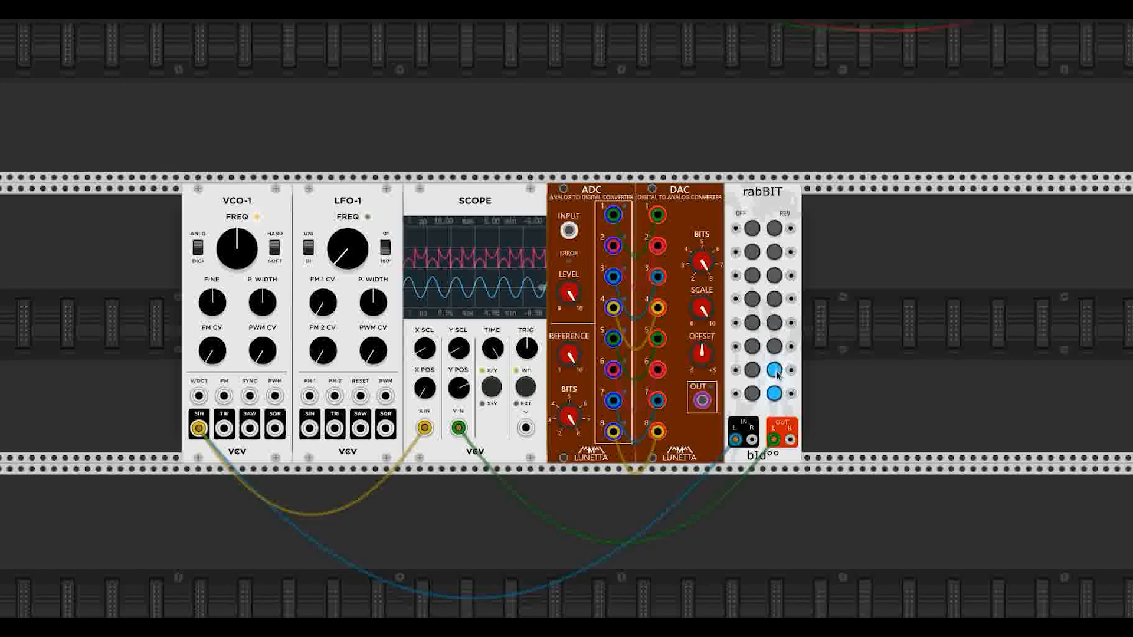
{"action": "left_click", "coordinate": [775, 371]}
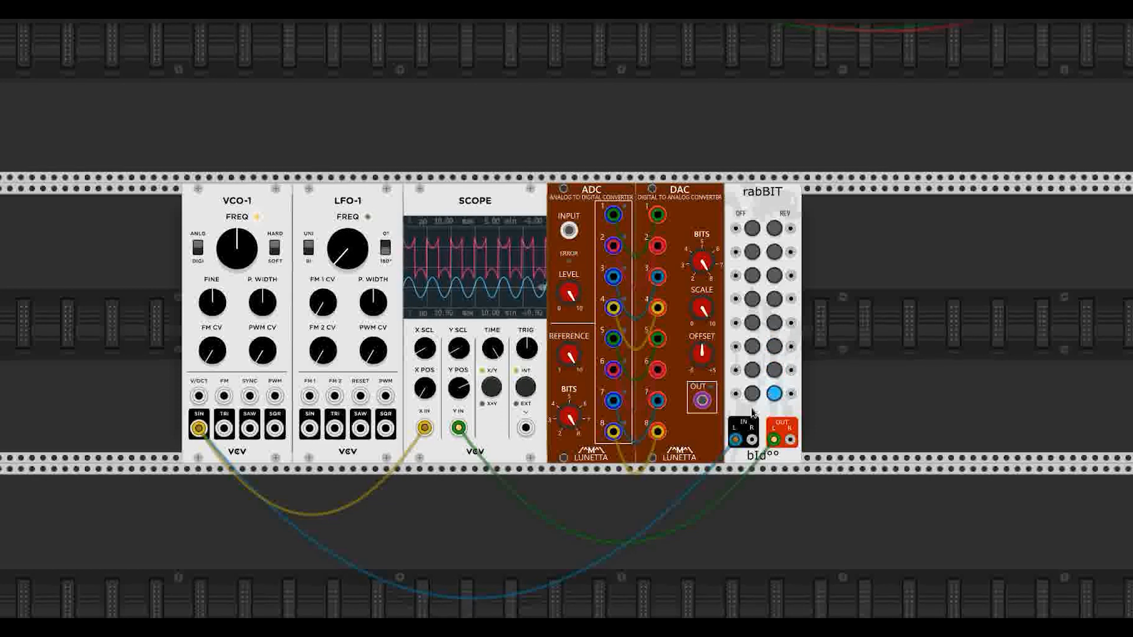
{"action": "left_click", "coordinate": [774, 394]}
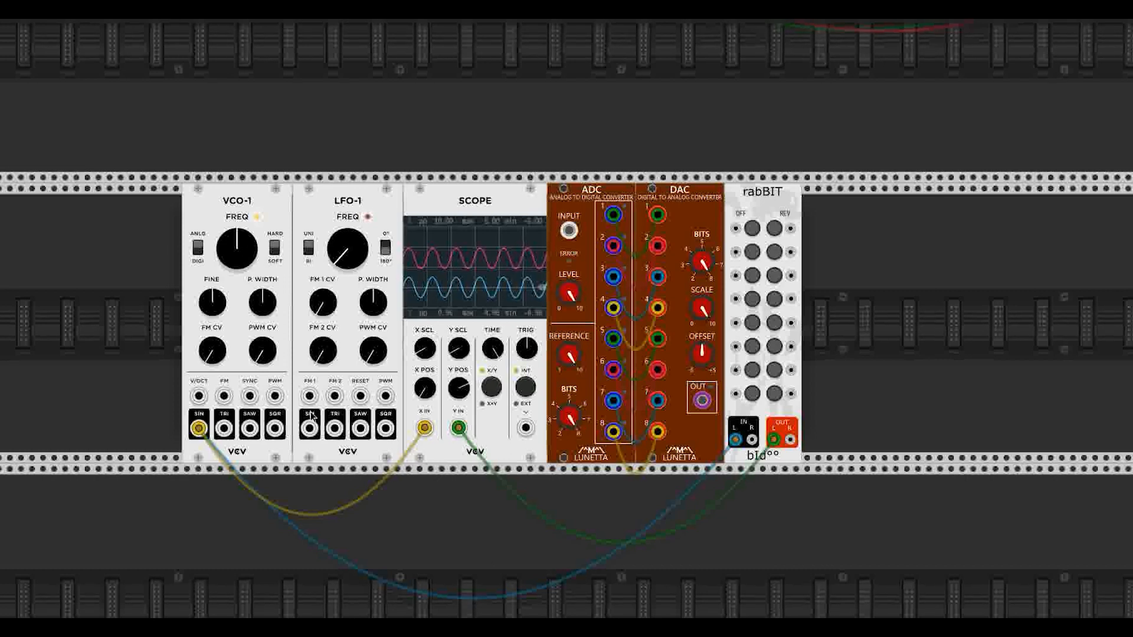
Step: Replace VCO-1 with LFO-1's sine on rabBIT IN L and Scope X, raise the LFO rate, and slow the scope sweep
{"action": "left_click", "coordinate": [200, 431]}
{"action": "left_click", "coordinate": [200, 432]}
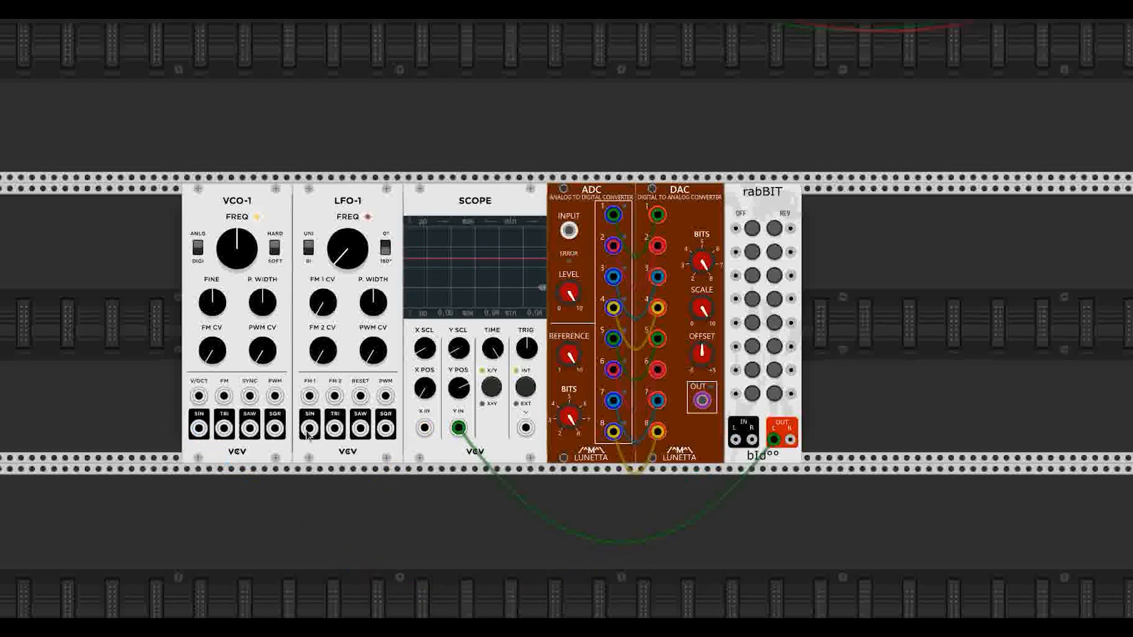
{"action": "left_click_drag", "start_coordinate": [310, 429], "coordinate": [735, 439]}
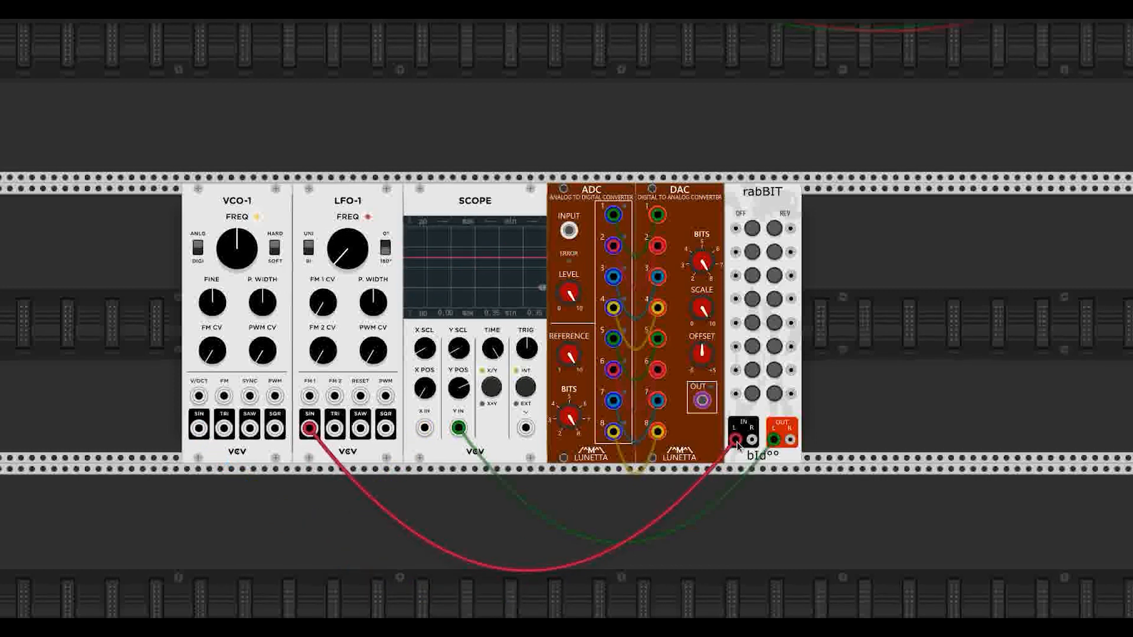
{"action": "left_click_drag", "start_coordinate": [309, 430], "coordinate": [425, 428]}
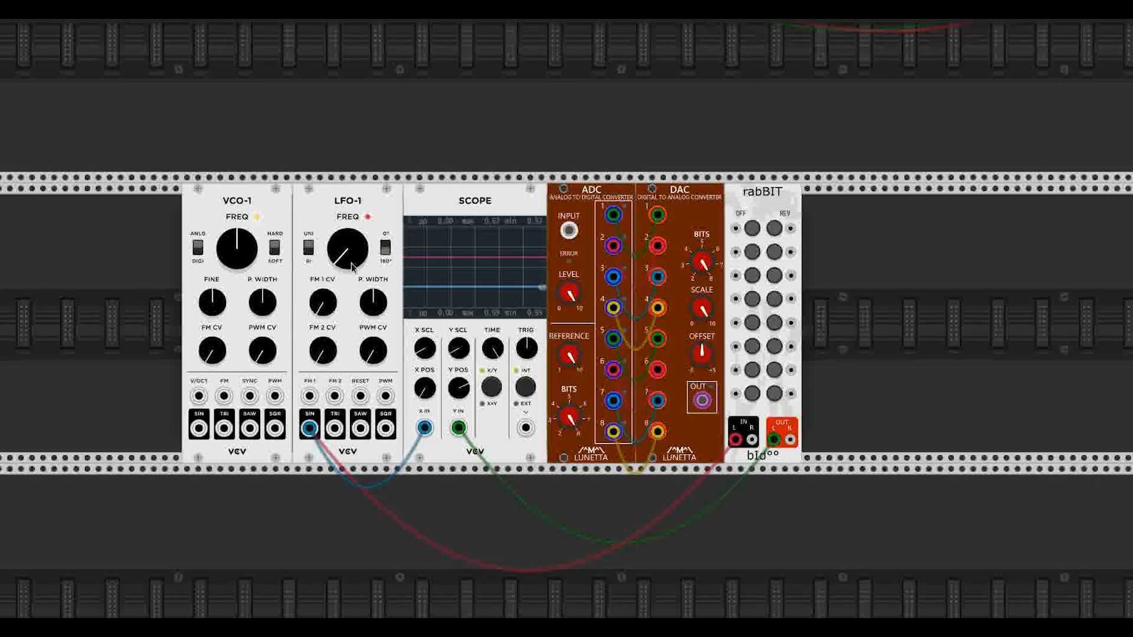
{"action": "left_click_drag", "start_coordinate": [351, 267], "coordinate": [352, 265]}
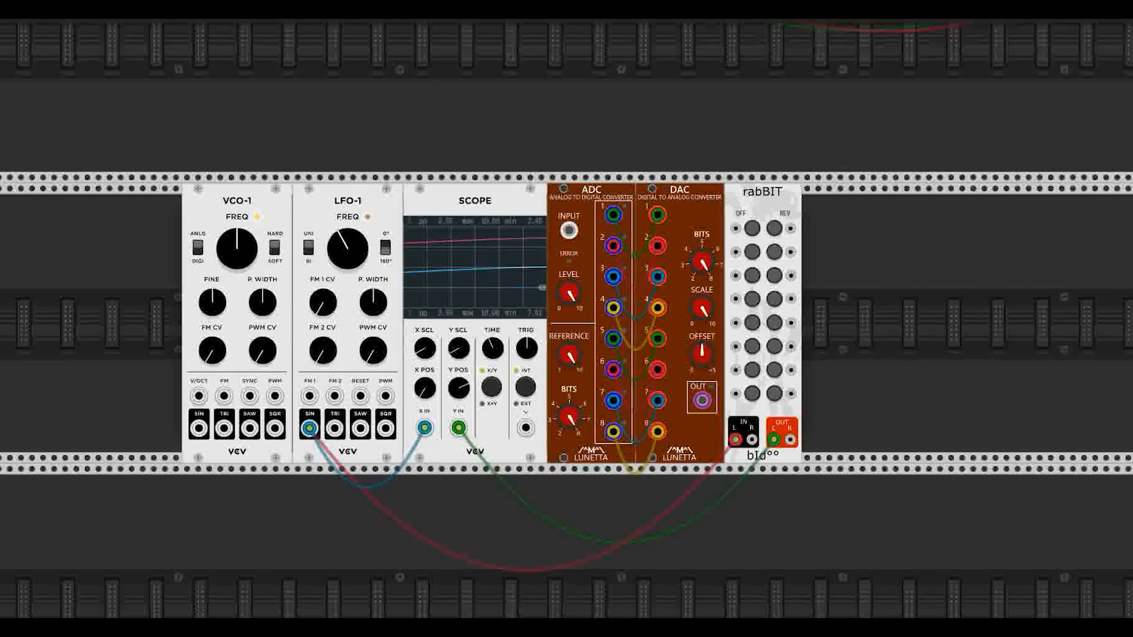
{"action": "left_click_drag", "start_coordinate": [493, 348], "coordinate": [493, 360]}
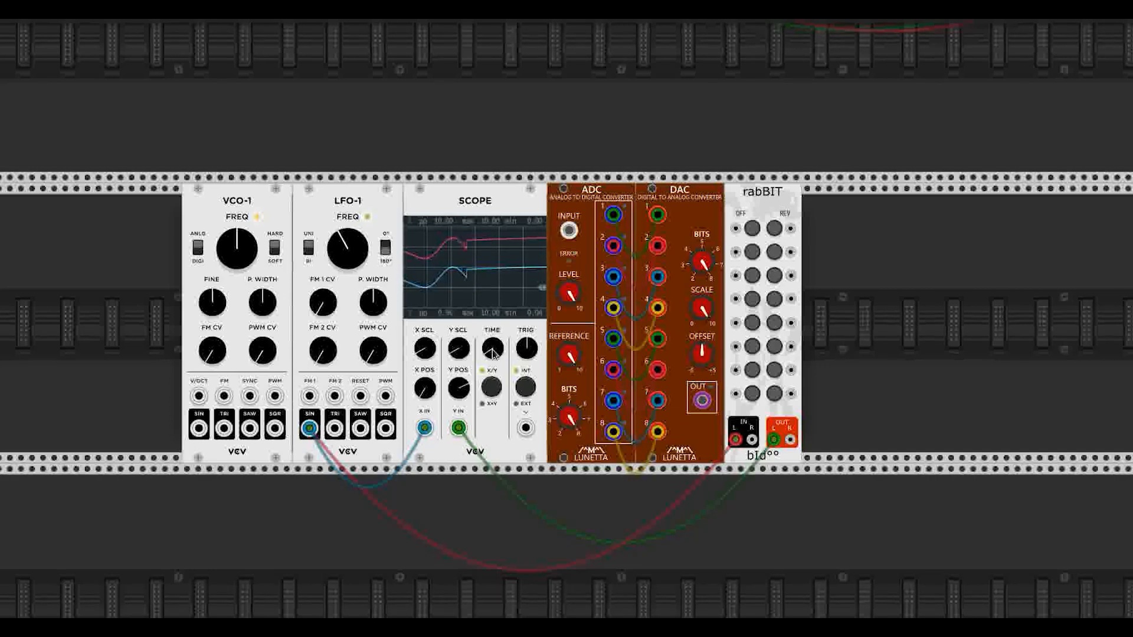
Step: Switch off rabBIT bits 1, 3, 6 and 8, and reverse bits 2, 3, 5 and 7
{"action": "left_click", "coordinate": [751, 229]}
{"action": "left_click", "coordinate": [752, 276]}
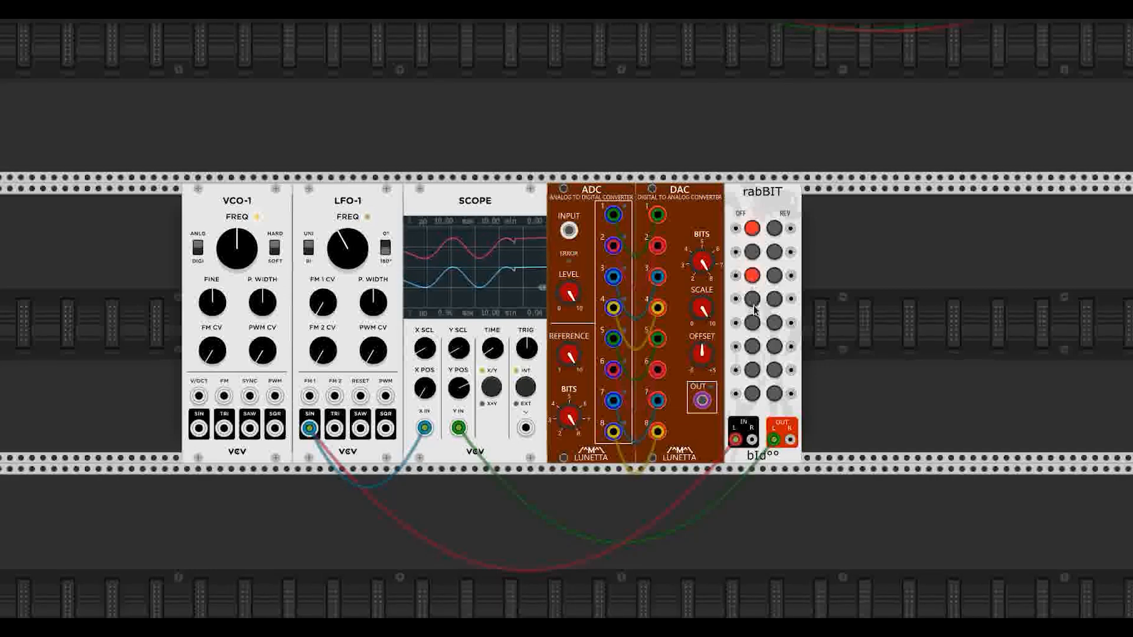
{"action": "left_click", "coordinate": [752, 346]}
{"action": "left_click", "coordinate": [751, 394]}
{"action": "left_click", "coordinate": [774, 275]}
{"action": "left_click", "coordinate": [774, 252]}
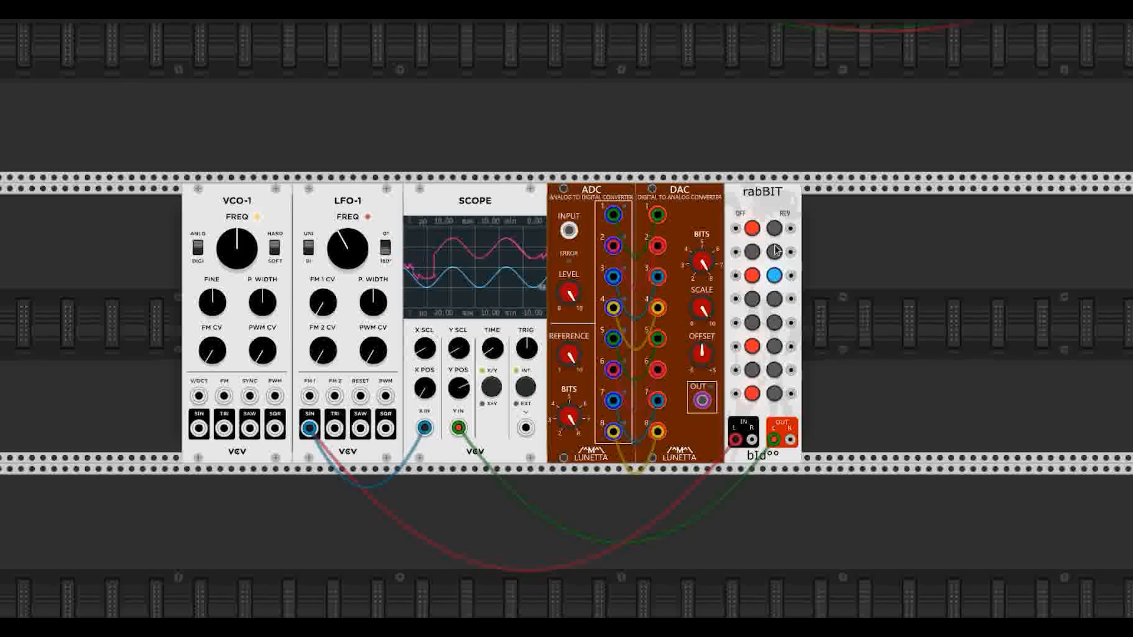
{"action": "left_click", "coordinate": [774, 323]}
{"action": "left_click", "coordinate": [774, 370]}
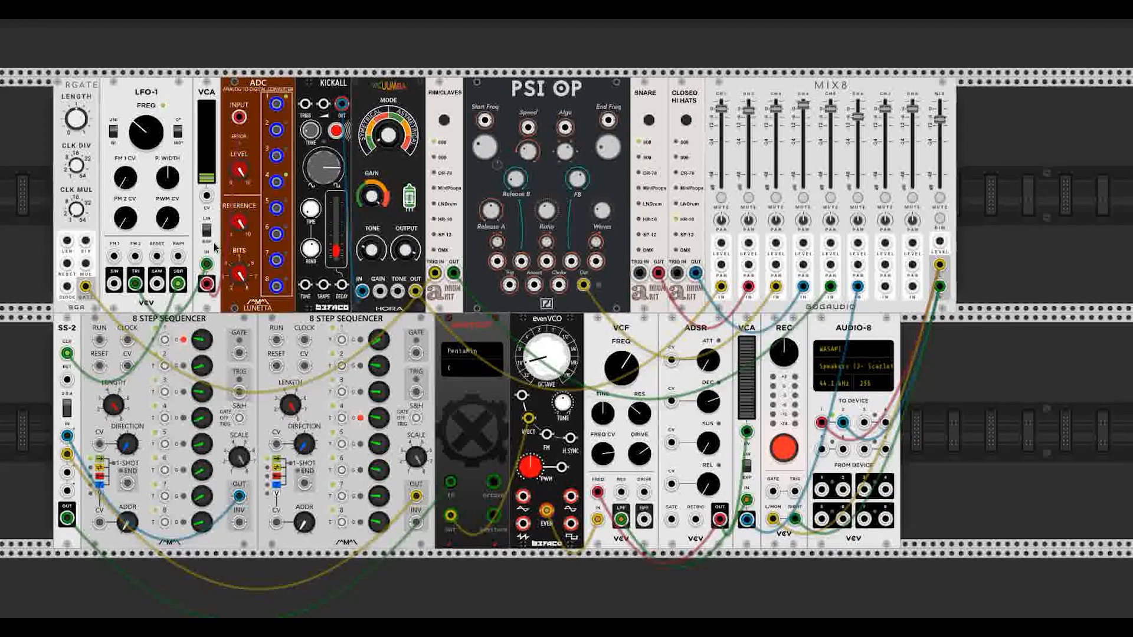
Step: Patch LFO-1's triangle to the VCA, then ADC bits 1–5 to SS-2, KICKALL, a drum, snare and closed hi-hats
{"action": "left_click_drag", "start_coordinate": [206, 264], "coordinate": [136, 285]}
{"action": "left_click_drag", "start_coordinate": [277, 135], "coordinate": [304, 106]}
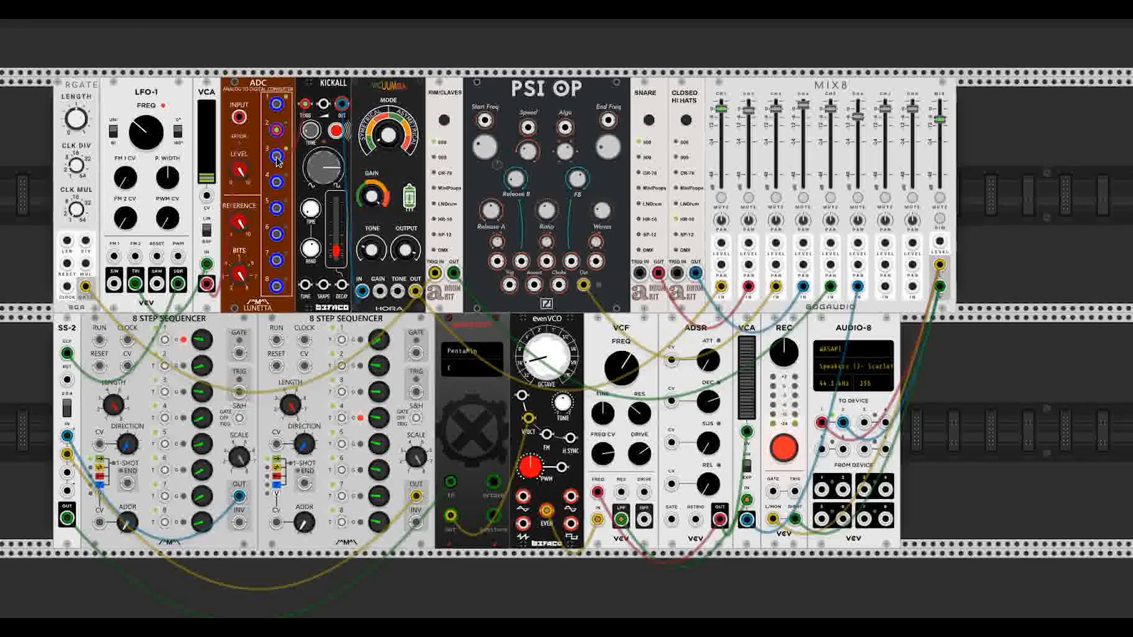
{"action": "left_click_drag", "start_coordinate": [277, 161], "coordinate": [509, 284]}
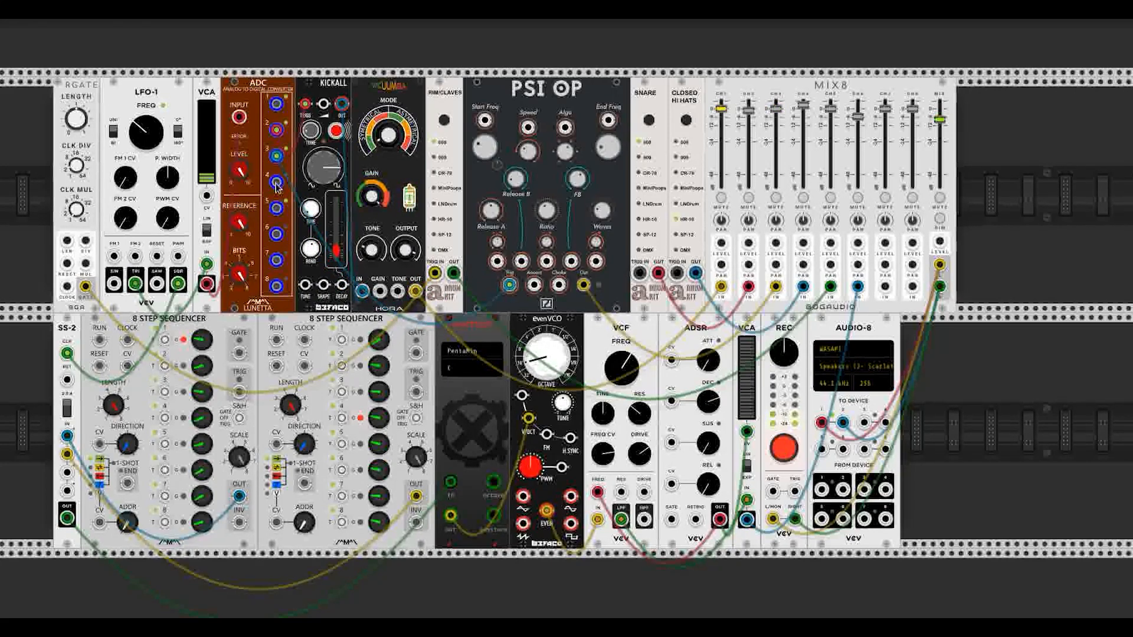
{"action": "left_click_drag", "start_coordinate": [276, 188], "coordinate": [639, 273]}
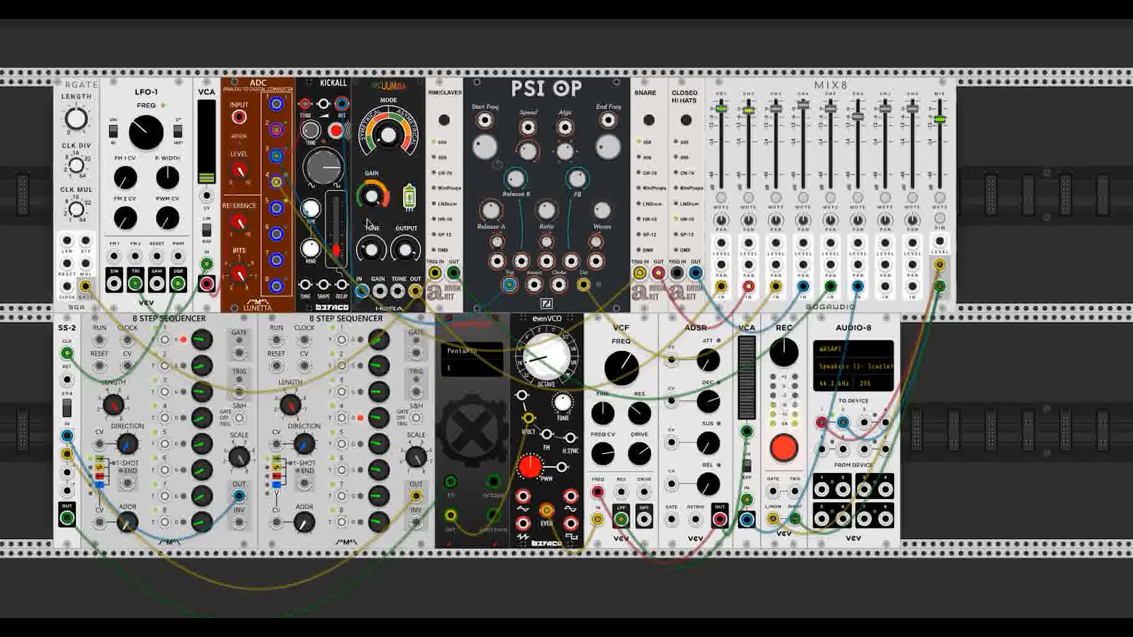
{"action": "left_click_drag", "start_coordinate": [276, 208], "coordinate": [677, 273]}
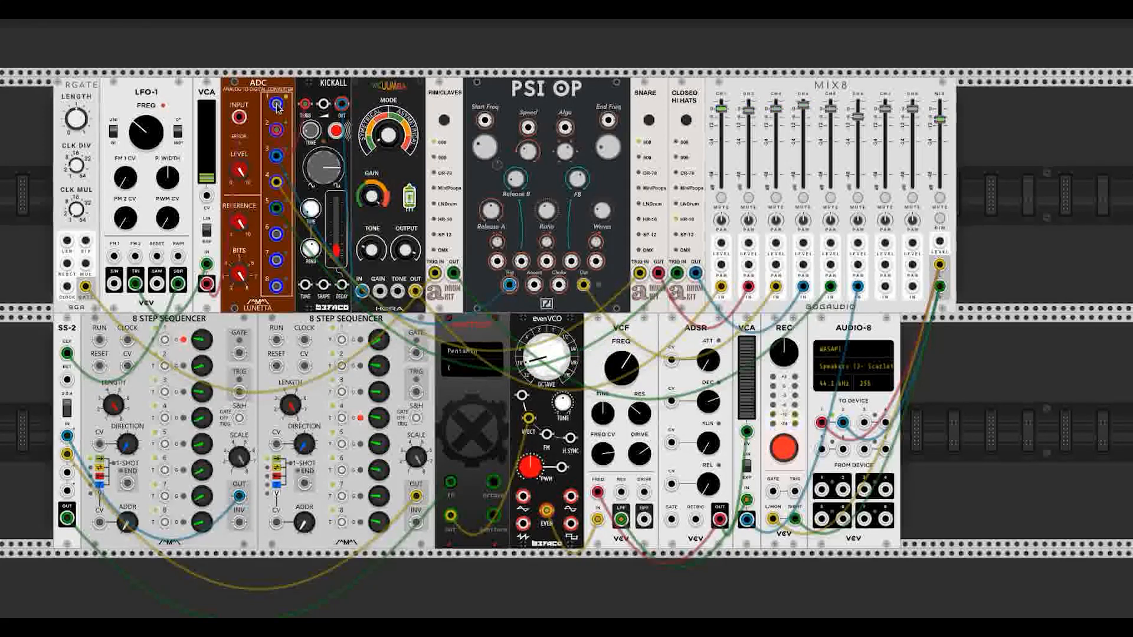
{"action": "left_click_drag", "start_coordinate": [276, 104], "coordinate": [67, 286]}
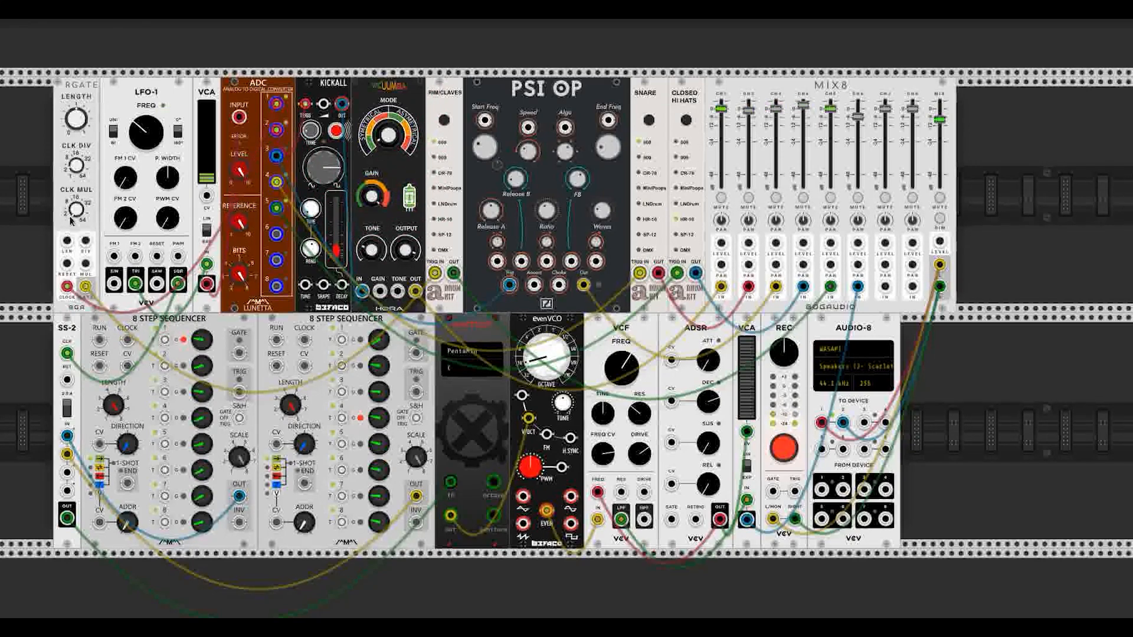
{"action": "left_click_drag", "start_coordinate": [78, 173], "coordinate": [79, 171]}
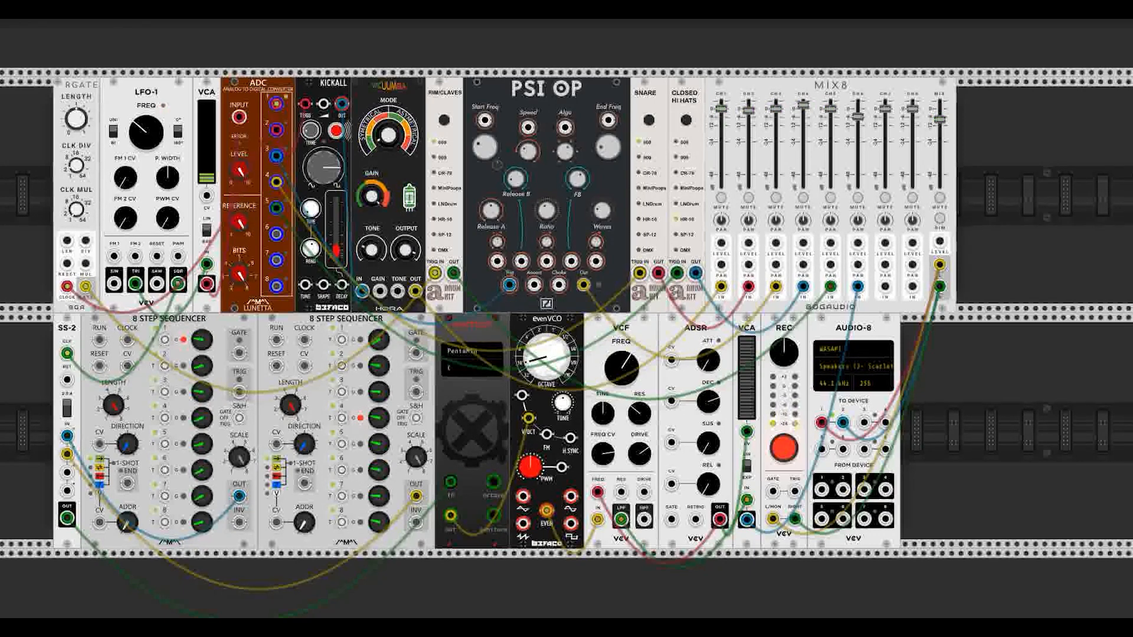
{"action": "left_click_drag", "start_coordinate": [79, 171], "coordinate": [79, 175]}
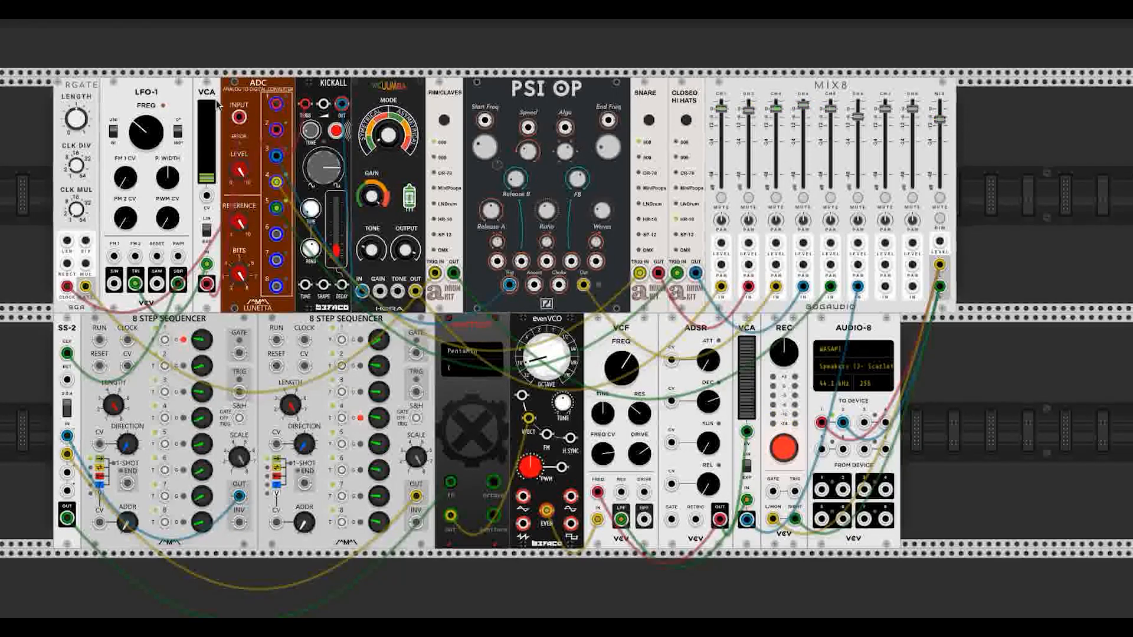
Step: Nudge LFO-1's frequency down and up, then settle it at a faster rate
{"action": "left_click_drag", "start_coordinate": [144, 139], "coordinate": [143, 147]}
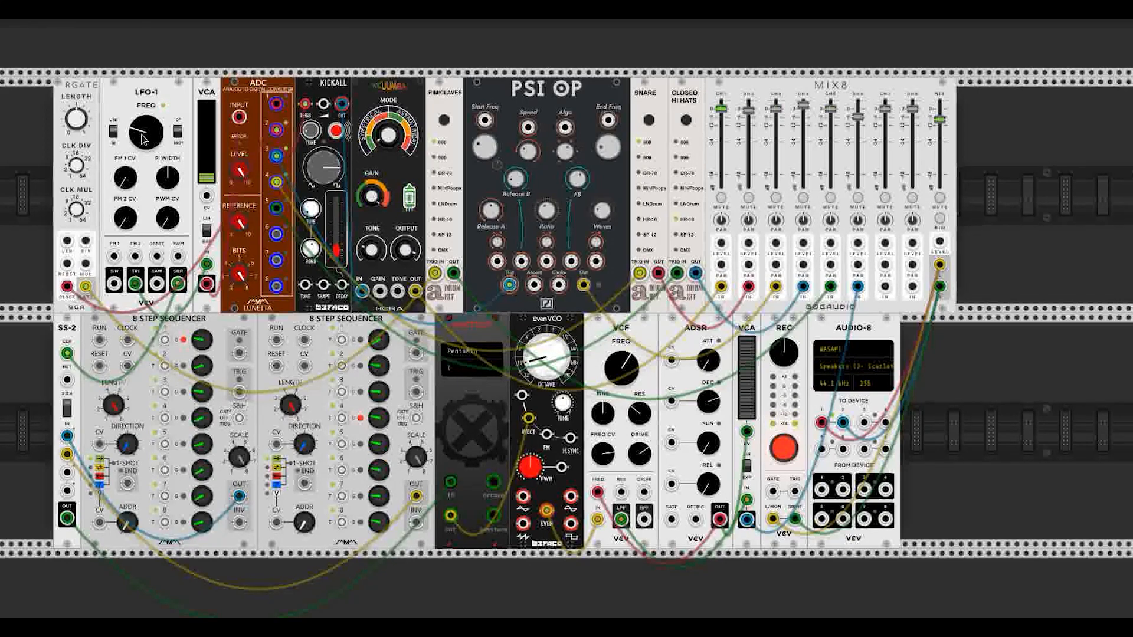
{"action": "left_click_drag", "start_coordinate": [143, 140], "coordinate": [144, 130]}
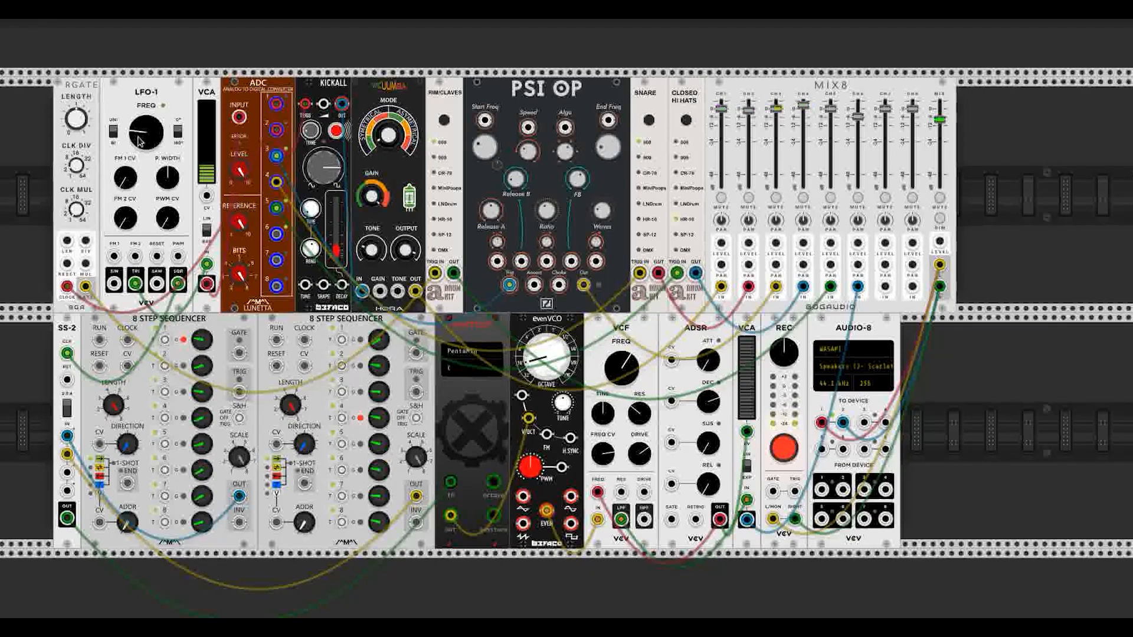
{"action": "mouse_move", "coordinate": [140, 142]}
{"action": "left_mouse_down"}
{"action": "mouse_move", "coordinate": [140, 130]}
{"action": "mouse_move", "coordinate": [151, 141]}
{"action": "left_mouse_up"}
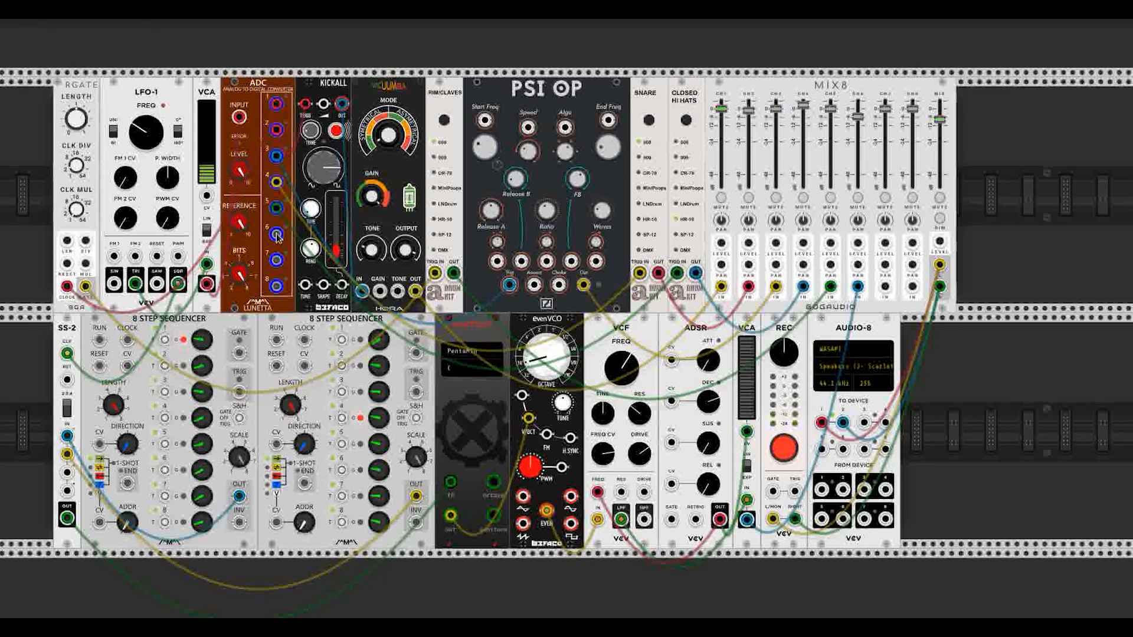
Step: Clock both sequencers and gate the ADSR from ADC bits 6, 5 and 3, then rework the sequencer clocks
{"action": "left_click_drag", "start_coordinate": [276, 235], "coordinate": [129, 341]}
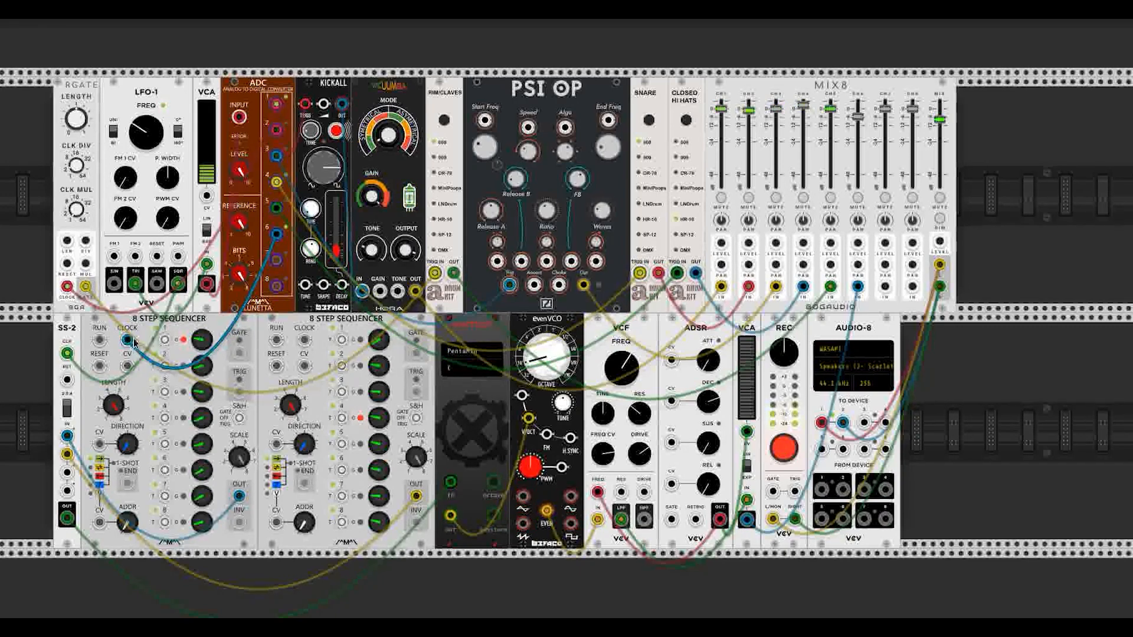
{"action": "left_click_drag", "start_coordinate": [276, 208], "coordinate": [304, 339]}
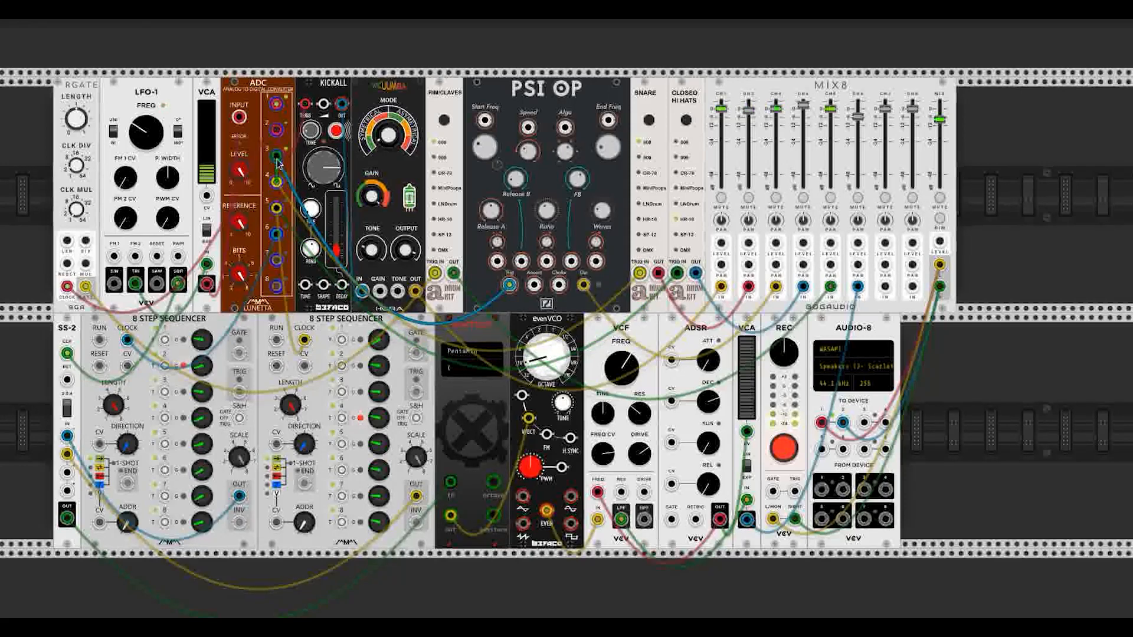
{"action": "left_click_drag", "start_coordinate": [277, 161], "coordinate": [672, 521]}
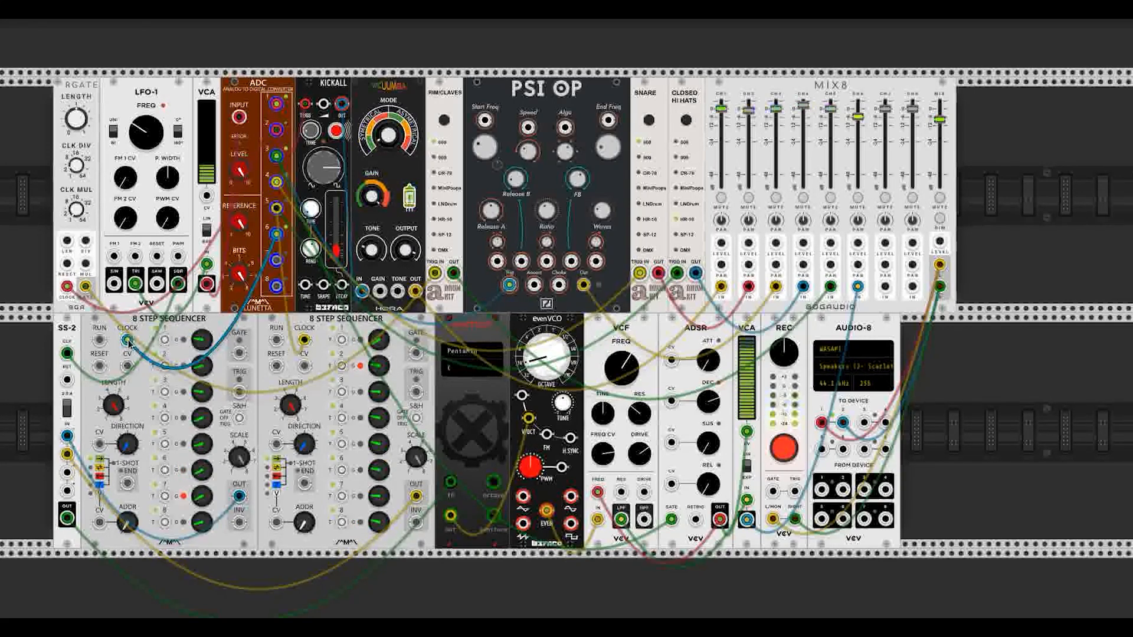
{"action": "left_click_drag", "start_coordinate": [127, 339], "coordinate": [177, 283]}
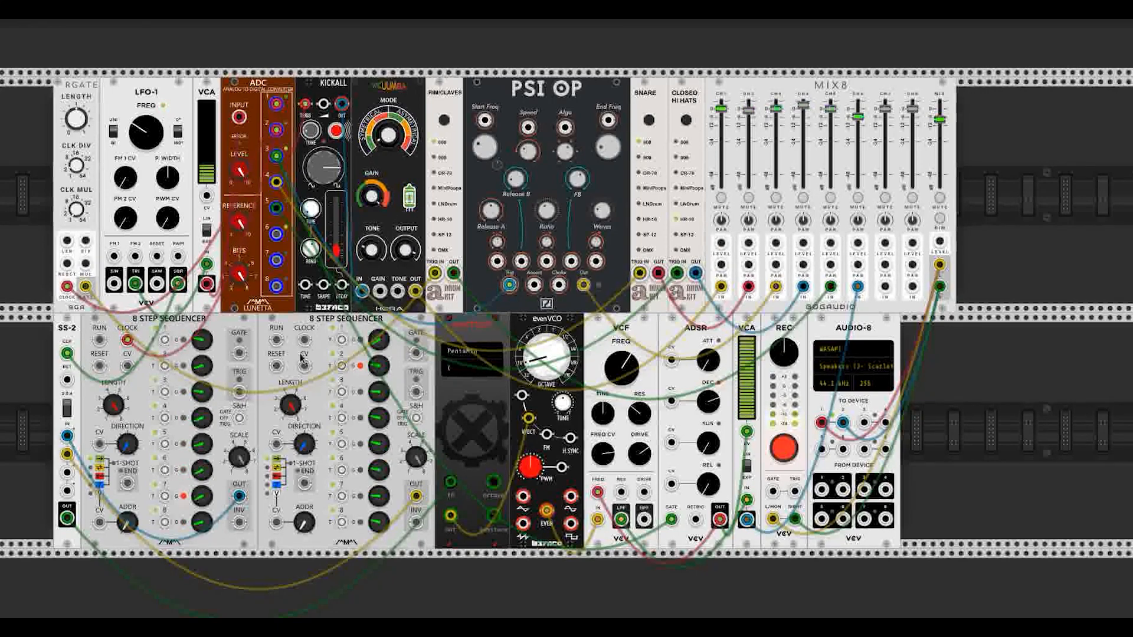
{"action": "left_click_drag", "start_coordinate": [304, 340], "coordinate": [276, 286]}
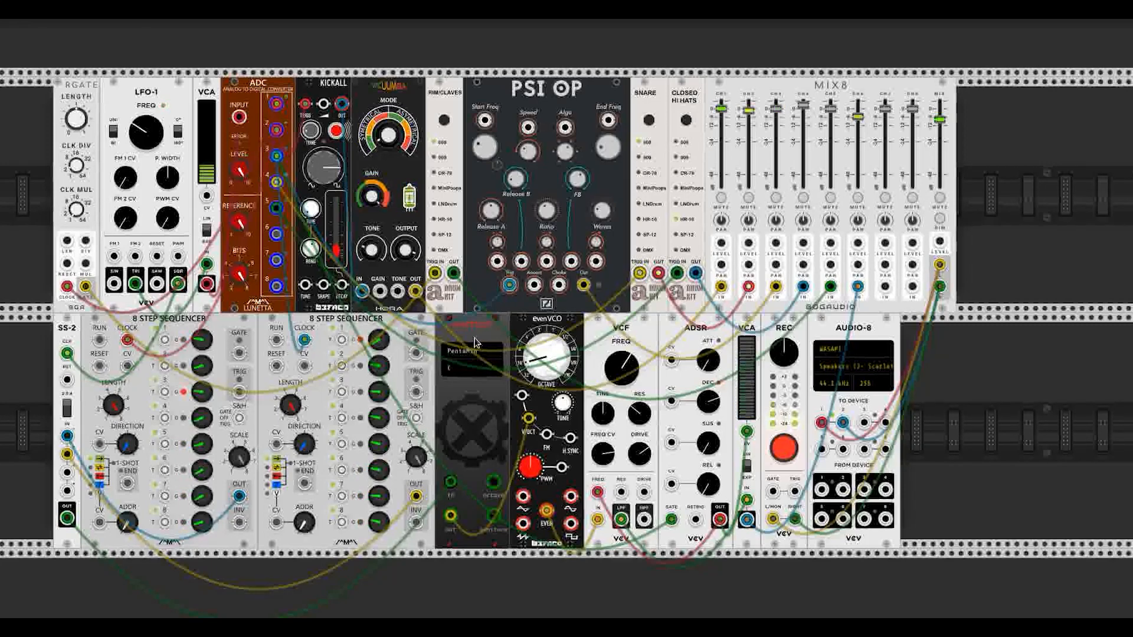
Step: Raise the VCF cutoff slightly and retune the ADSR release and LFO-1 rate
{"action": "left_click_drag", "start_coordinate": [633, 385], "coordinate": [632, 372]}
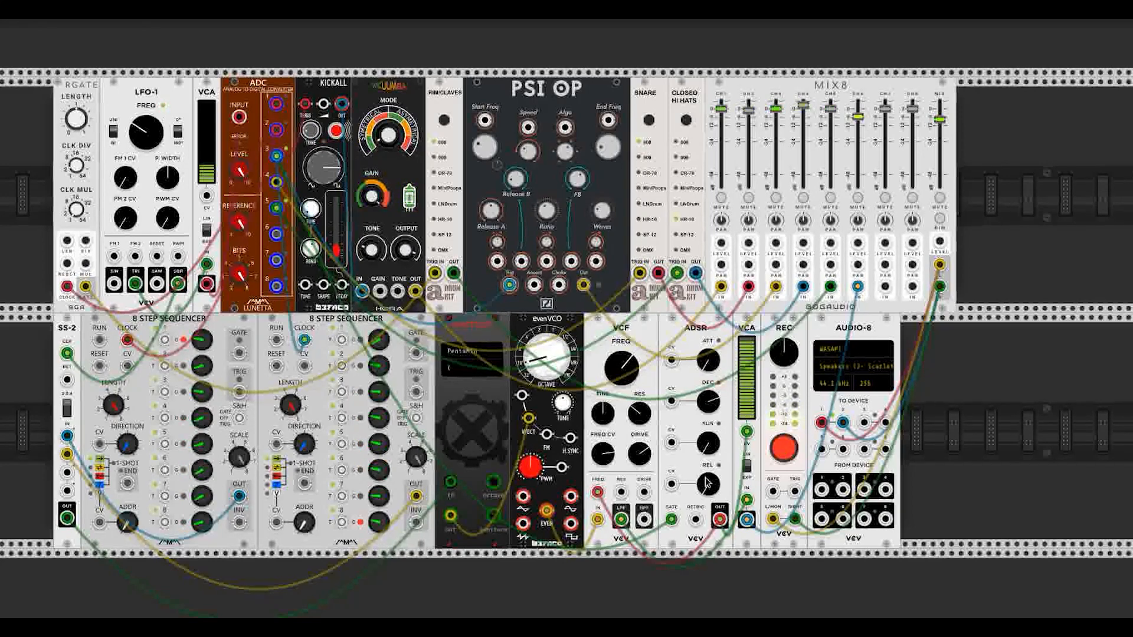
{"action": "left_click_drag", "start_coordinate": [707, 480], "coordinate": [708, 474]}
{"action": "left_click_drag", "start_coordinate": [142, 128], "coordinate": [157, 139]}
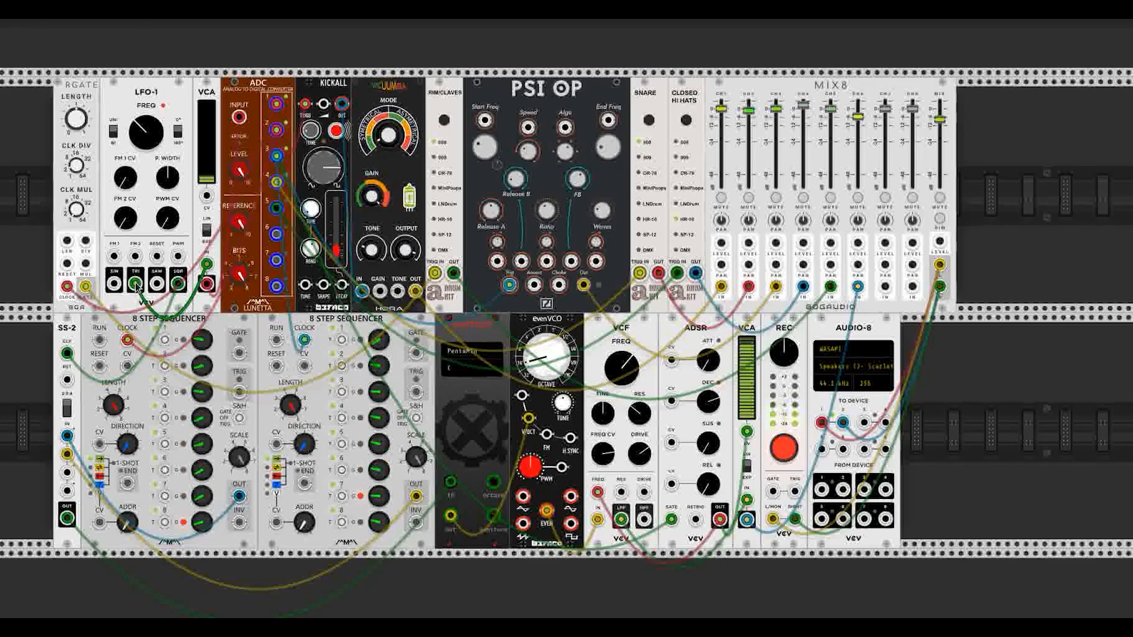
Step: Move the green cable from LFO-1's TRI to SIN and shift RGATE and LFO-1 left to open a slot
{"action": "left_click_drag", "start_coordinate": [135, 286], "coordinate": [114, 283]}
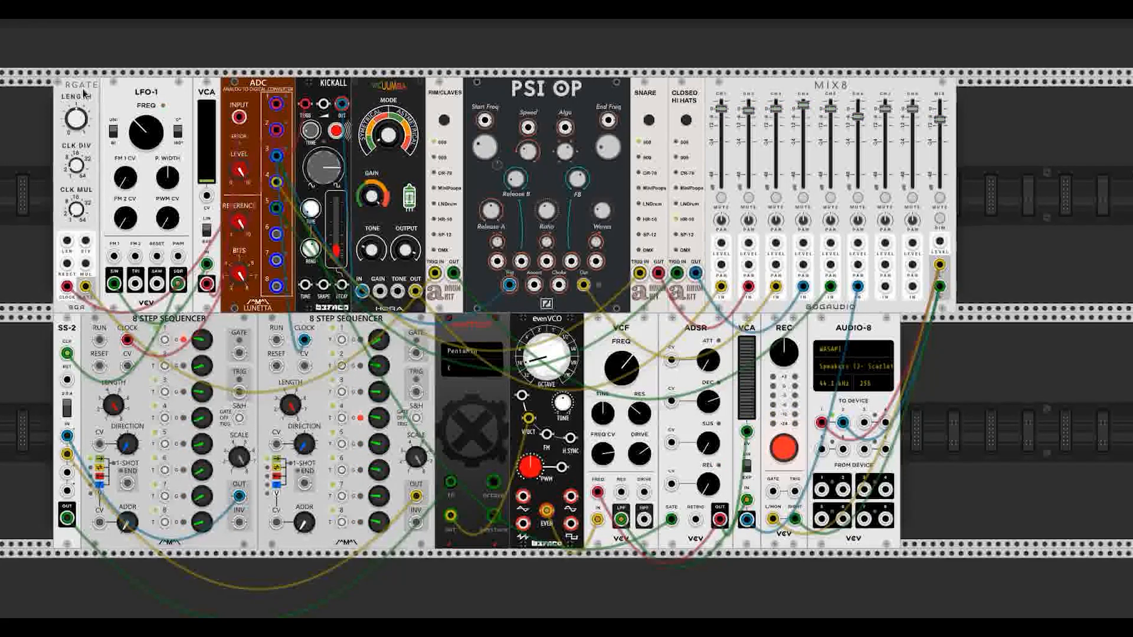
{"action": "left_click_drag", "start_coordinate": [83, 92], "coordinate": [37, 89]}
{"action": "left_click_drag", "start_coordinate": [148, 88], "coordinate": [102, 89]}
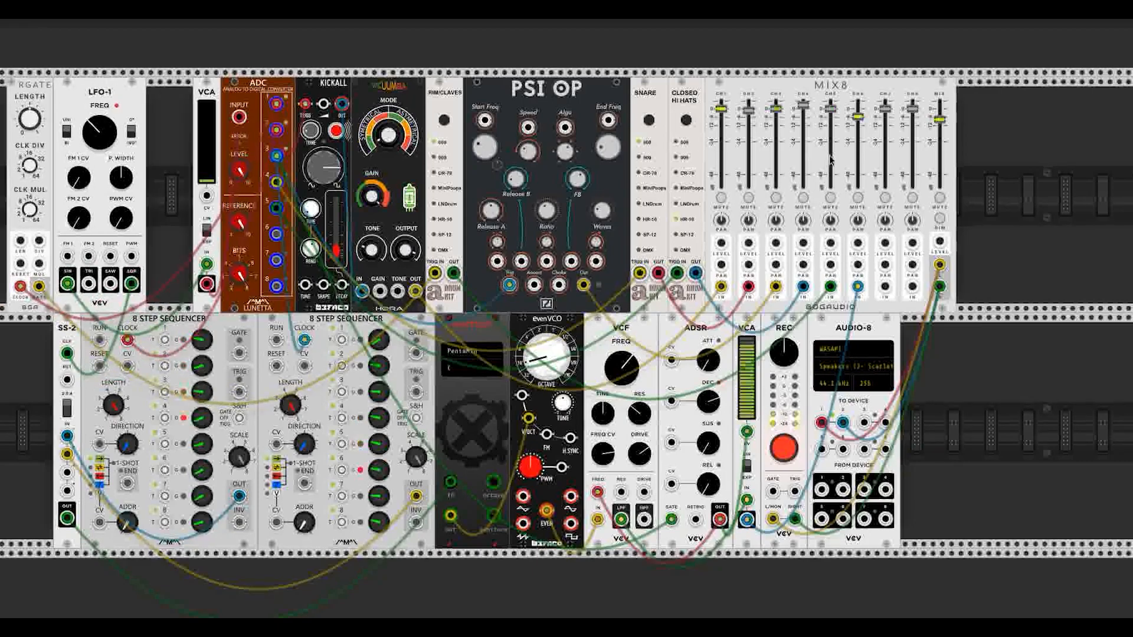
Step: Add an OFFSET module into the empty slot beside LFO-1
{"action": "right_click", "coordinate": [984, 216]}
{"action": "type", "text": "offset"}
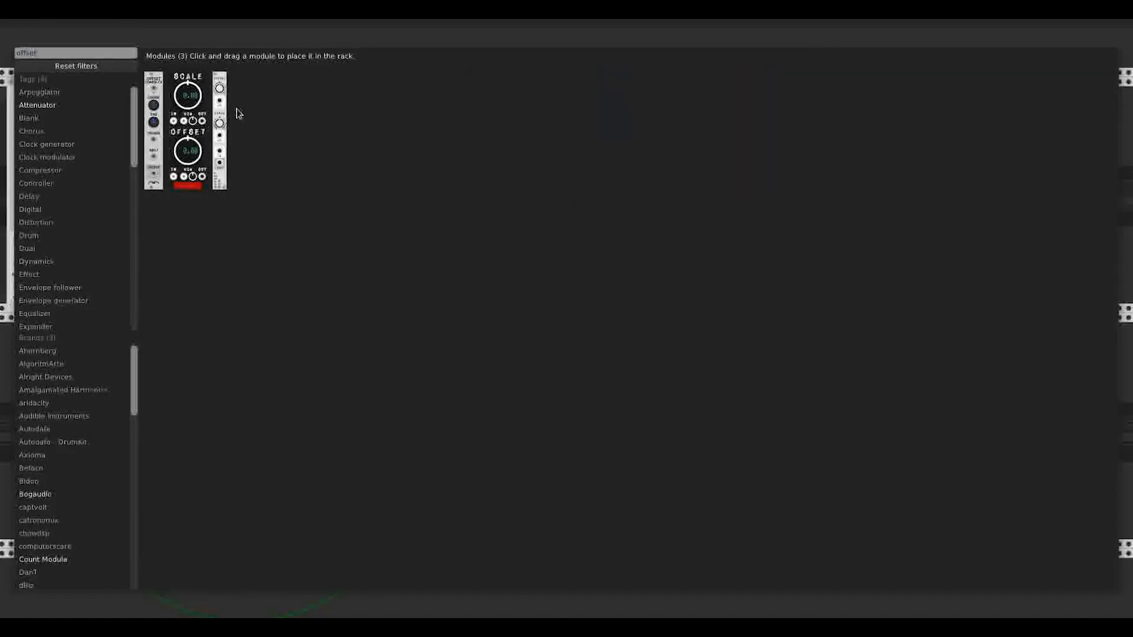
{"action": "left_click_drag", "start_coordinate": [154, 130], "coordinate": [158, 100]}
Step: Patch LFO-1's sine into the VCA input, speed up LFO-1, and mute the MIX8 master
{"action": "left_click_drag", "start_coordinate": [86, 284], "coordinate": [207, 264]}
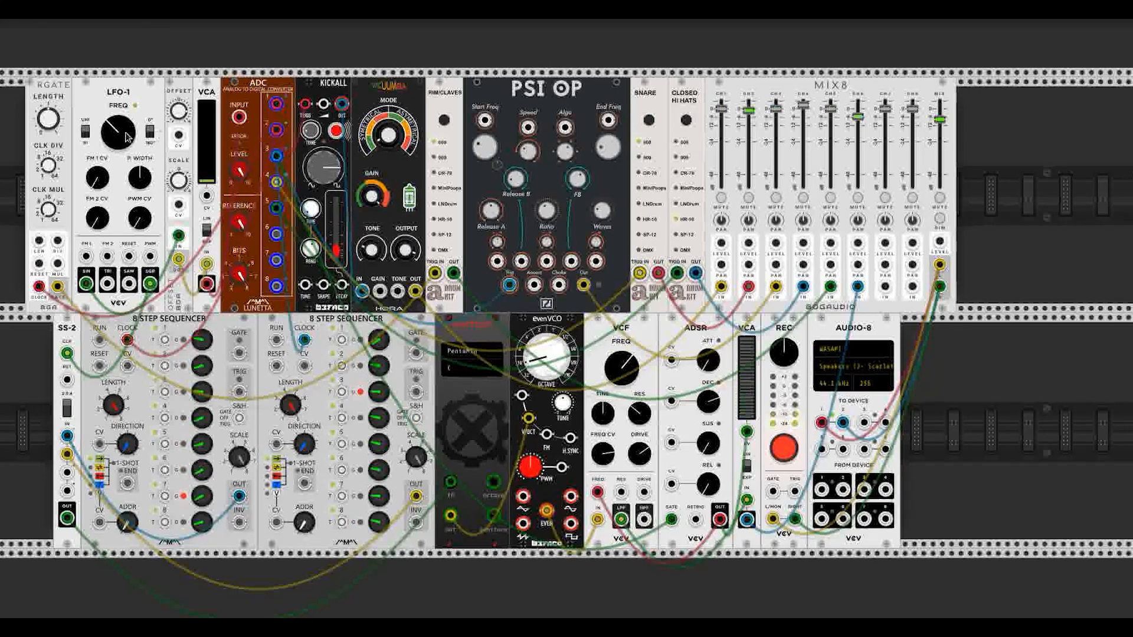
{"action": "mouse_move", "coordinate": [121, 138]}
{"action": "left_mouse_down"}
{"action": "mouse_move", "coordinate": [121, 125]}
{"action": "mouse_move", "coordinate": [120, 137]}
{"action": "left_mouse_up"}
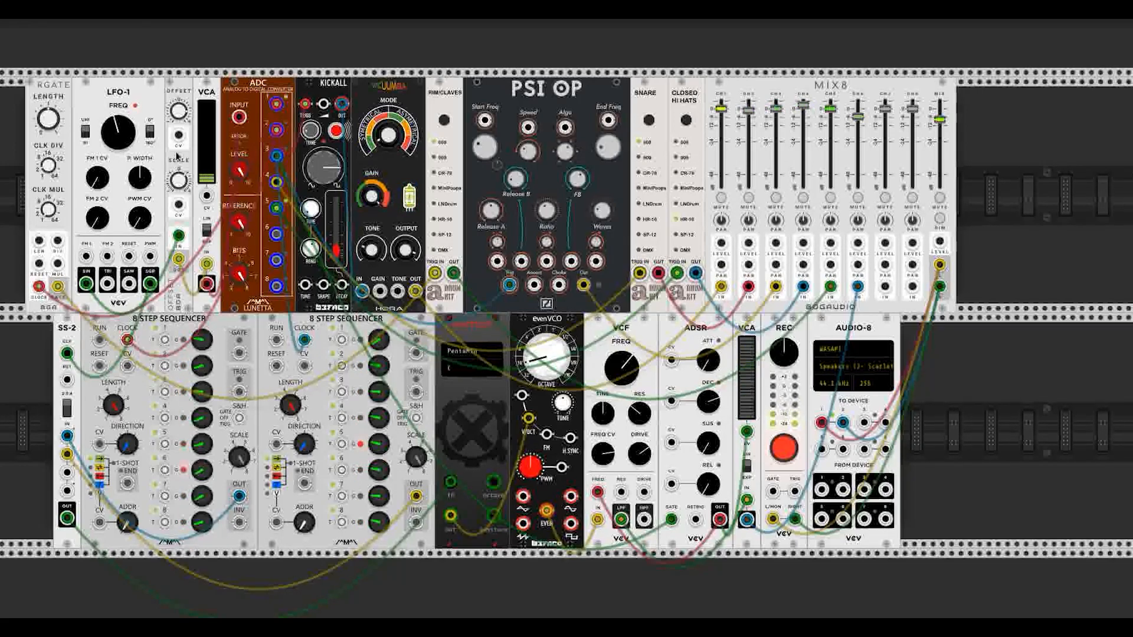
{"action": "left_click", "coordinate": [940, 199]}
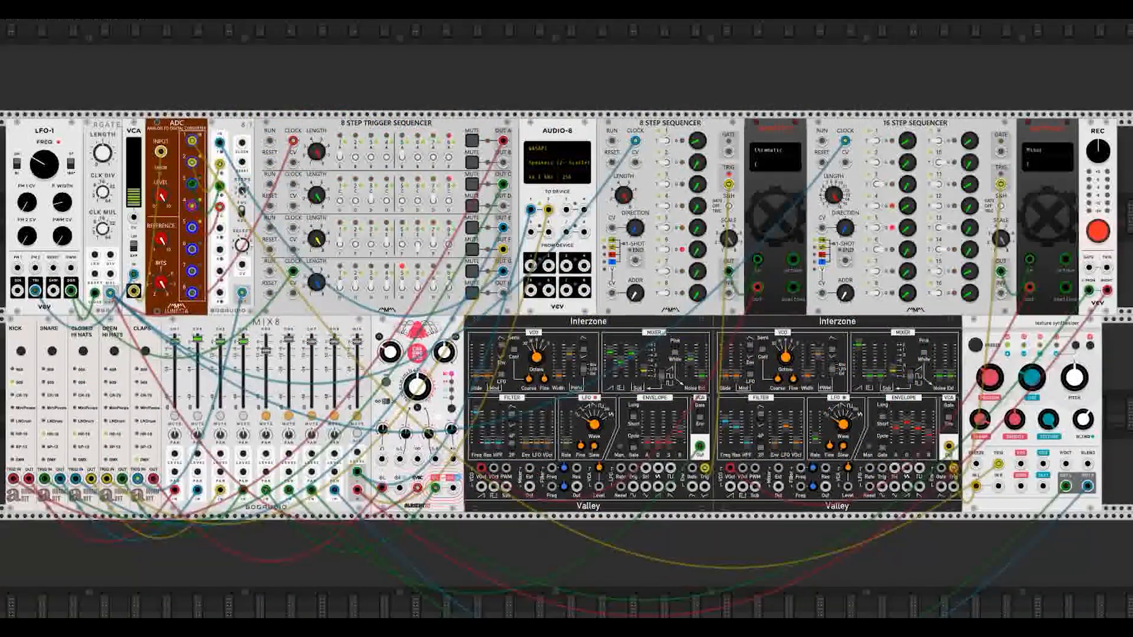
Step: Unmute MIX8 channels 6 and 7
{"action": "scroll", "coordinate": [562, 575], "scroll_direction": "right", "scroll_amount": 2}
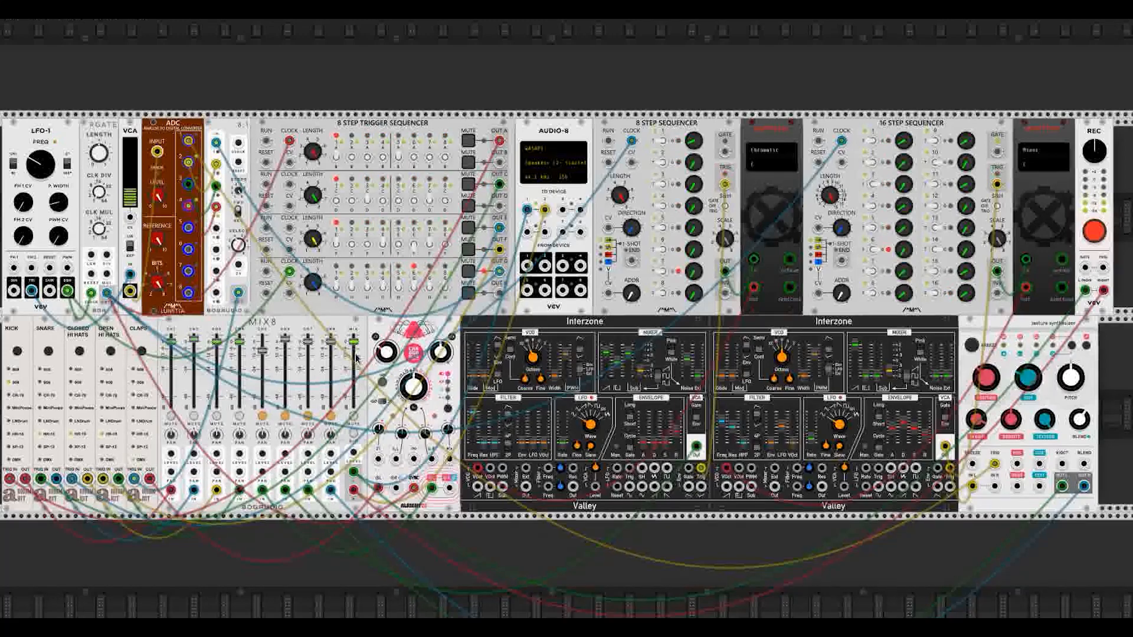
{"action": "left_click", "coordinate": [284, 417]}
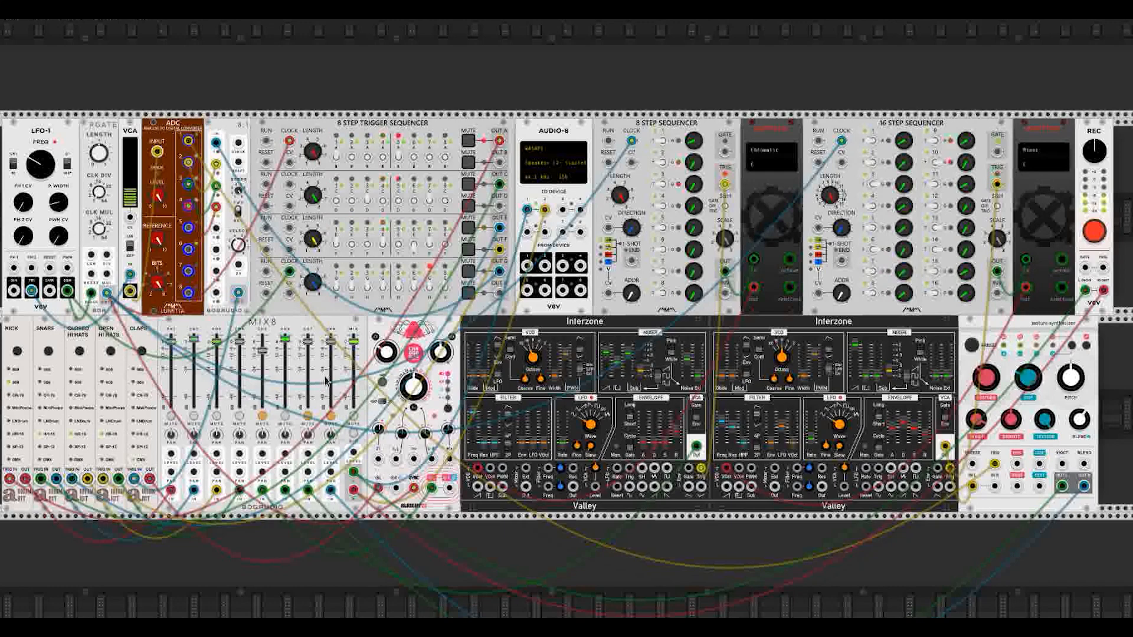
{"action": "left_click", "coordinate": [309, 416]}
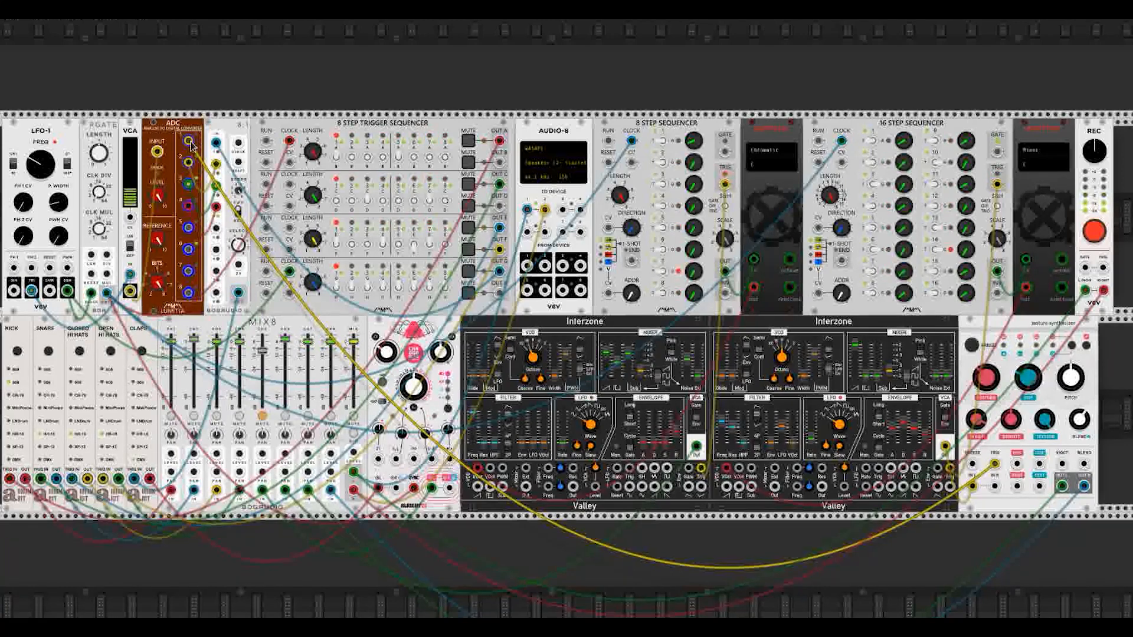
Step: Reroute the yellow ADC cable, patch signals into 8:1 inputs 5 and 6, and nudge a knob
{"action": "left_click_drag", "start_coordinate": [190, 144], "coordinate": [400, 327]}
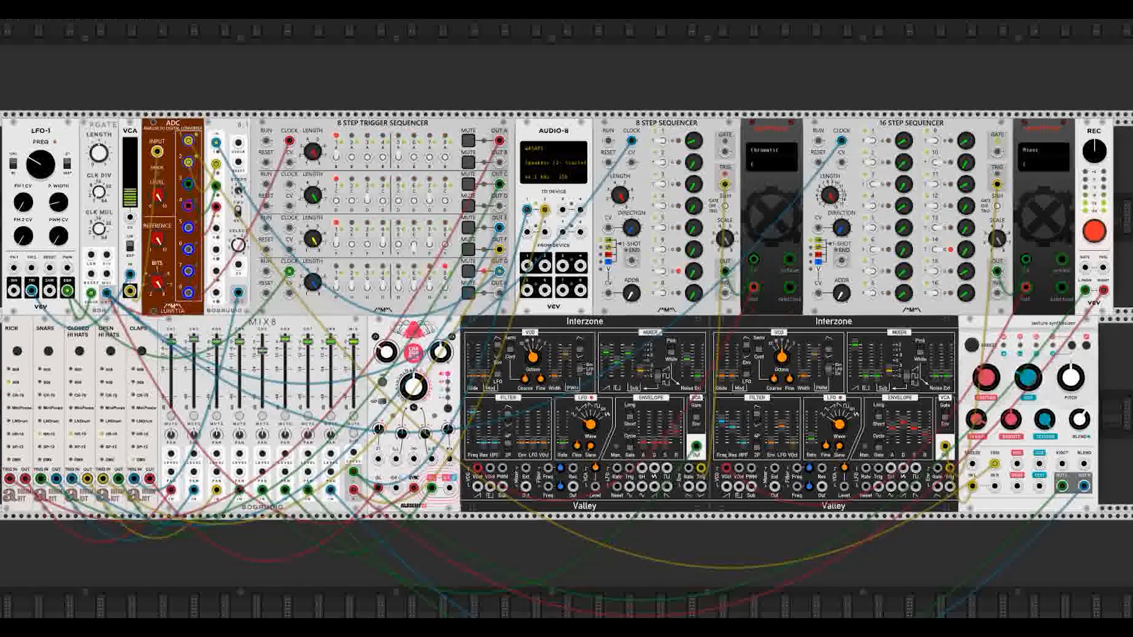
{"action": "left_click_drag", "start_coordinate": [216, 232], "coordinate": [187, 249]}
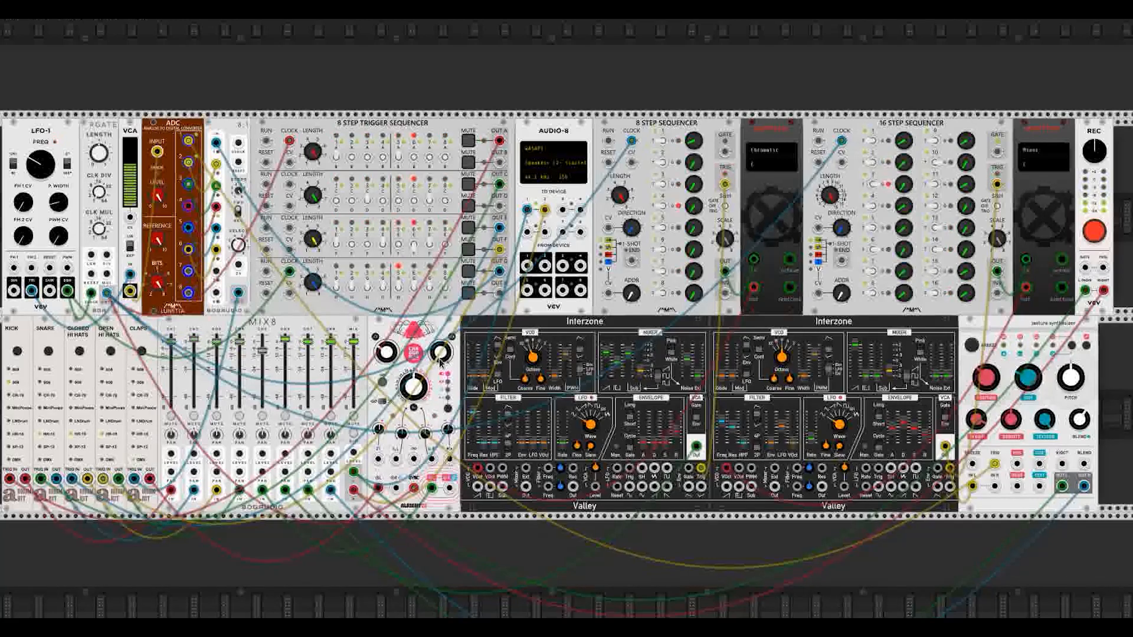
{"action": "mouse_move", "coordinate": [440, 354]}
{"action": "left_mouse_down"}
{"action": "mouse_move", "coordinate": [439, 331]}
{"action": "mouse_move", "coordinate": [440, 362]}
{"action": "left_mouse_up"}
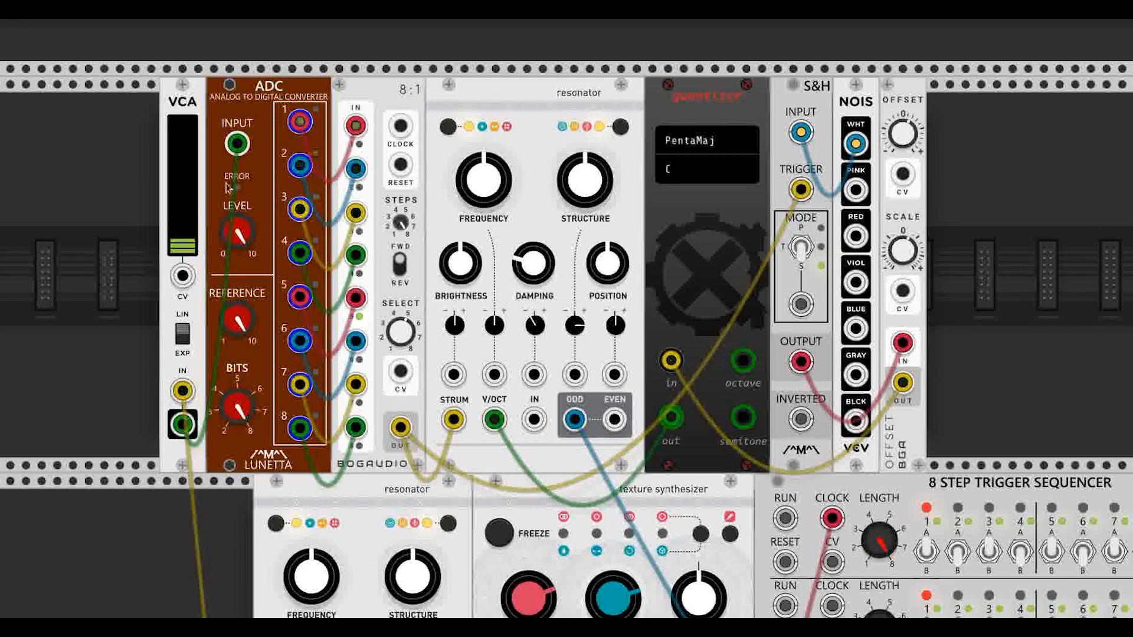
Step: Patch the VCA output into the ADC input
{"action": "left_click_drag", "start_coordinate": [182, 424], "coordinate": [238, 144]}
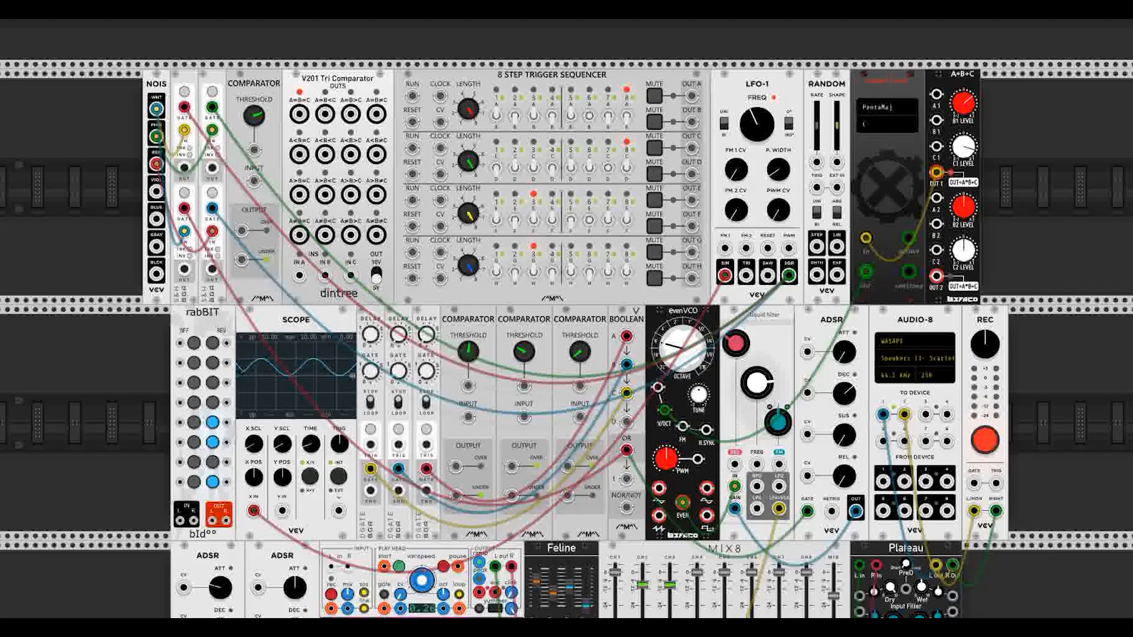
{"action": "scroll", "coordinate": [718, 481], "scroll_direction": "right", "scroll_amount": 1}
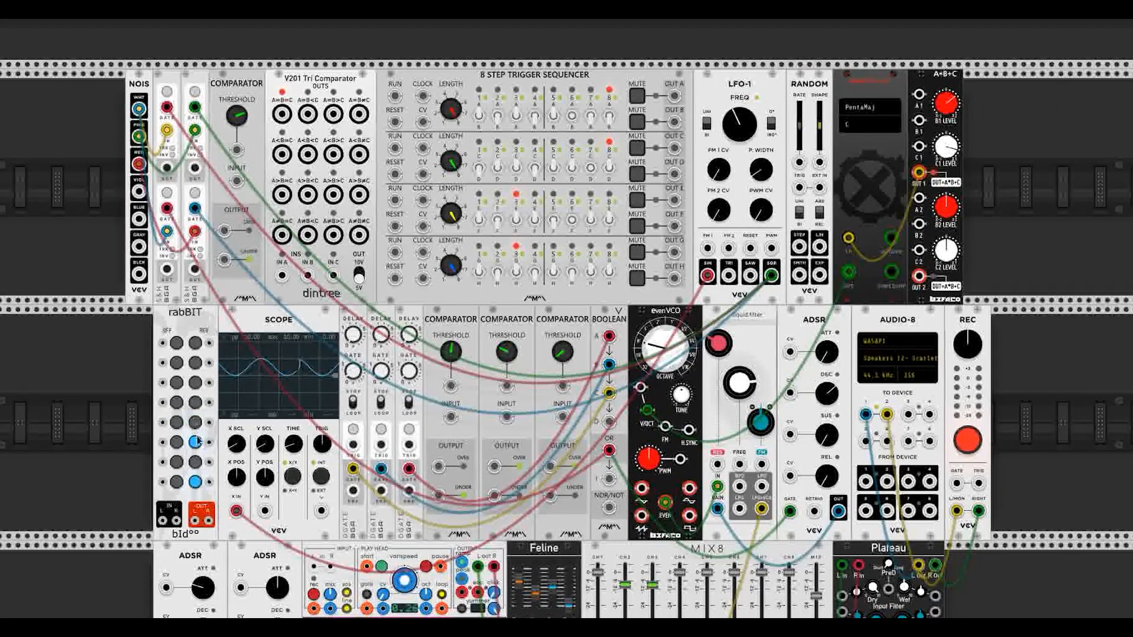
{"action": "scroll", "coordinate": [198, 439], "scroll_direction": "left", "scroll_amount": 1}
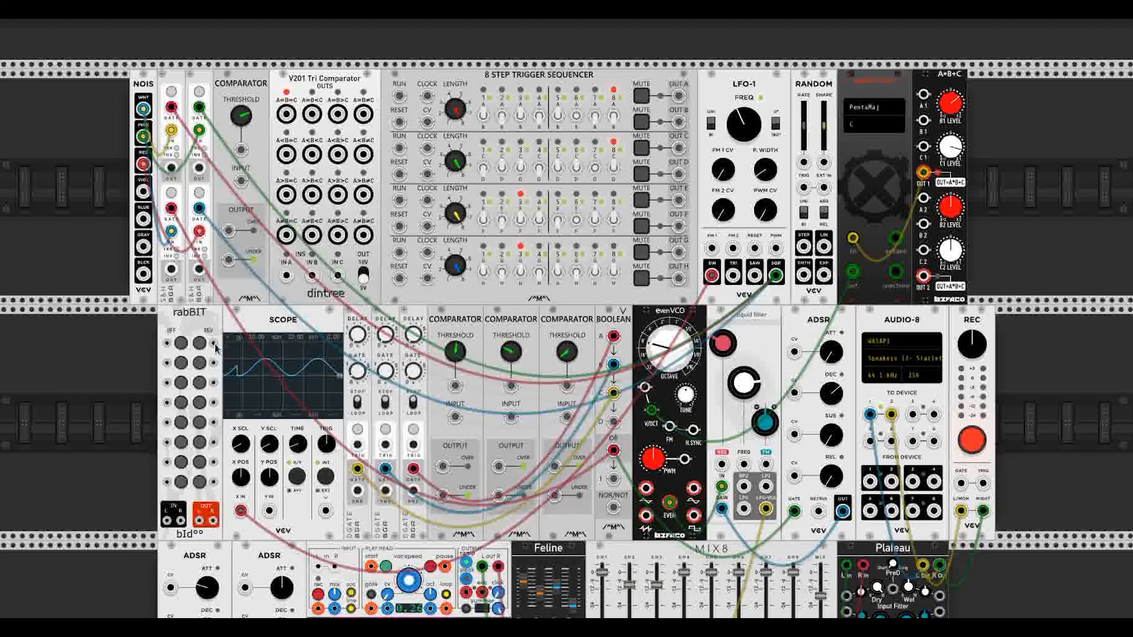
Step: Cable sequencer outputs A–H to rabBIT's eight inputs and clock row one from LFO-1 SQR
{"action": "left_click", "coordinate": [679, 97]}
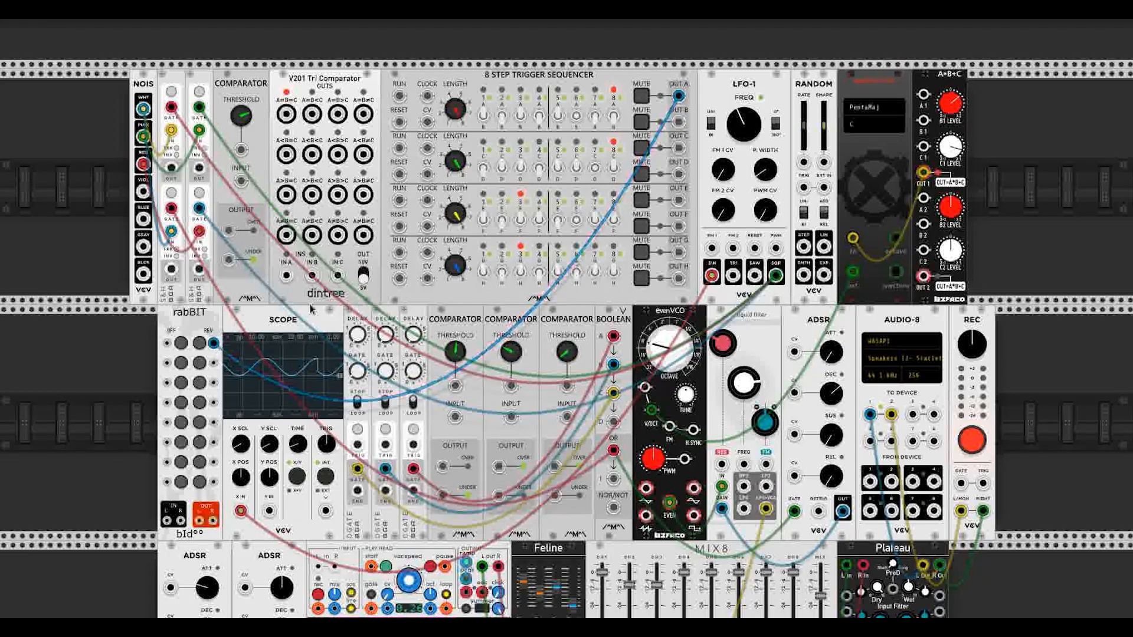
{"action": "left_click_drag", "start_coordinate": [679, 122], "coordinate": [213, 363]}
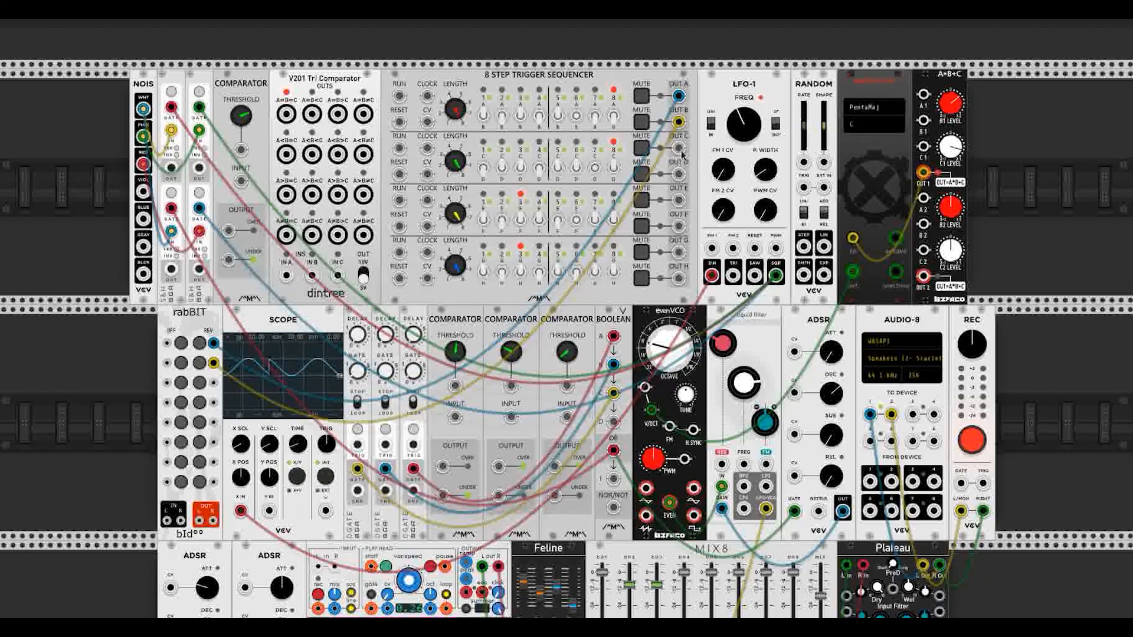
{"action": "left_click_drag", "start_coordinate": [679, 148], "coordinate": [214, 382]}
{"action": "left_click_drag", "start_coordinate": [679, 174], "coordinate": [214, 402]}
{"action": "left_click_drag", "start_coordinate": [679, 200], "coordinate": [214, 422]}
{"action": "left_click_drag", "start_coordinate": [679, 226], "coordinate": [212, 444]}
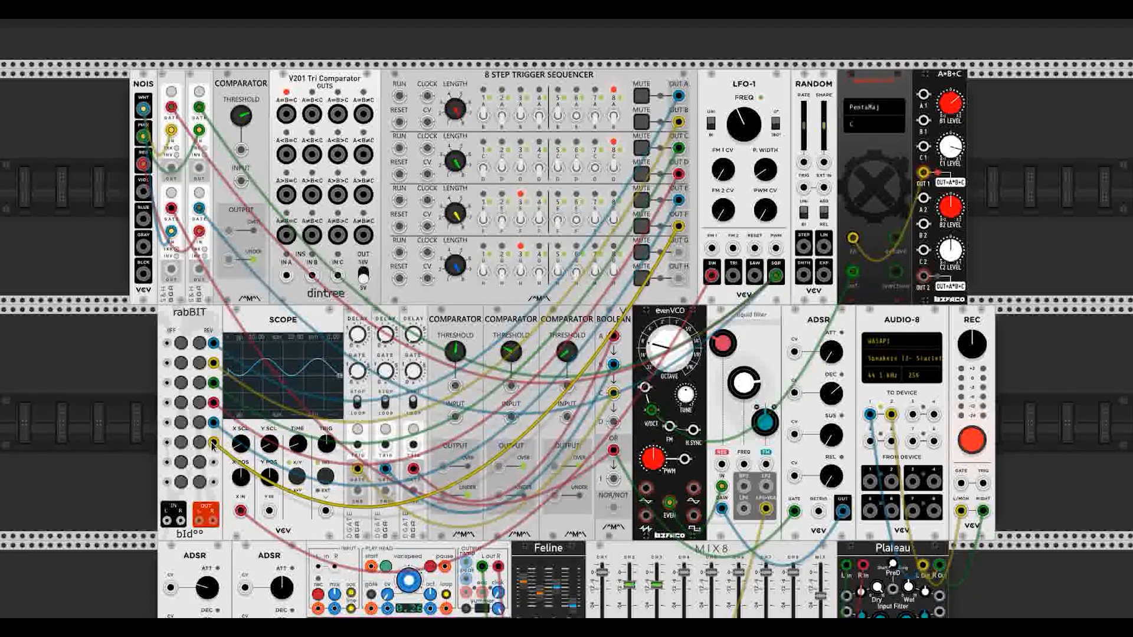
{"action": "left_click_drag", "start_coordinate": [679, 252], "coordinate": [214, 462]}
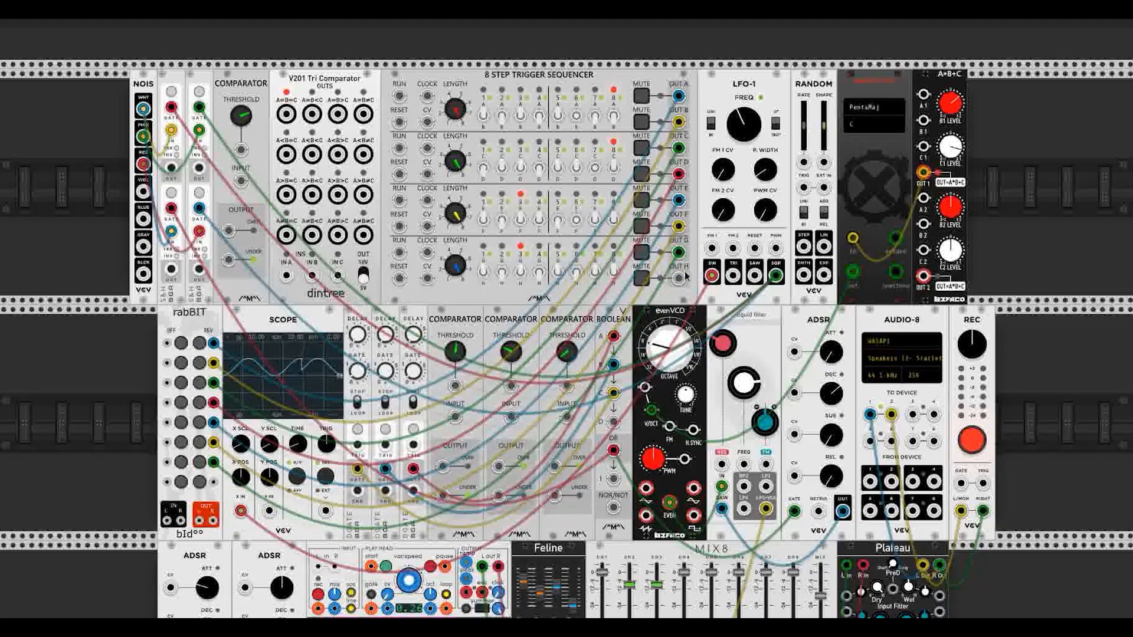
{"action": "left_click_drag", "start_coordinate": [679, 278], "coordinate": [213, 481]}
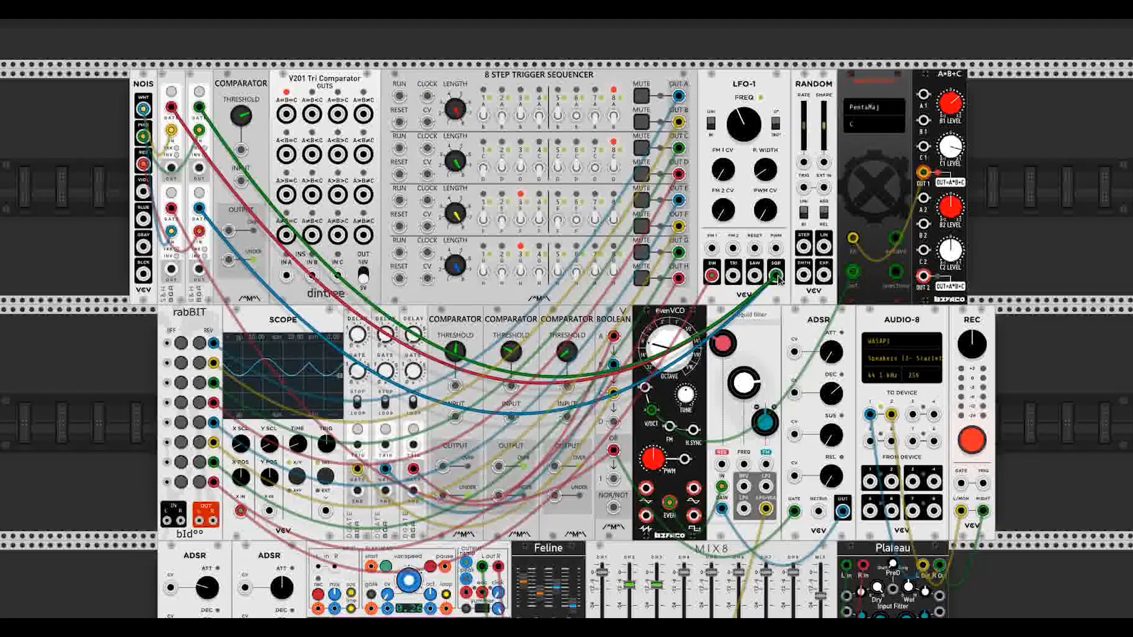
{"action": "left_click_drag", "start_coordinate": [776, 276], "coordinate": [426, 97]}
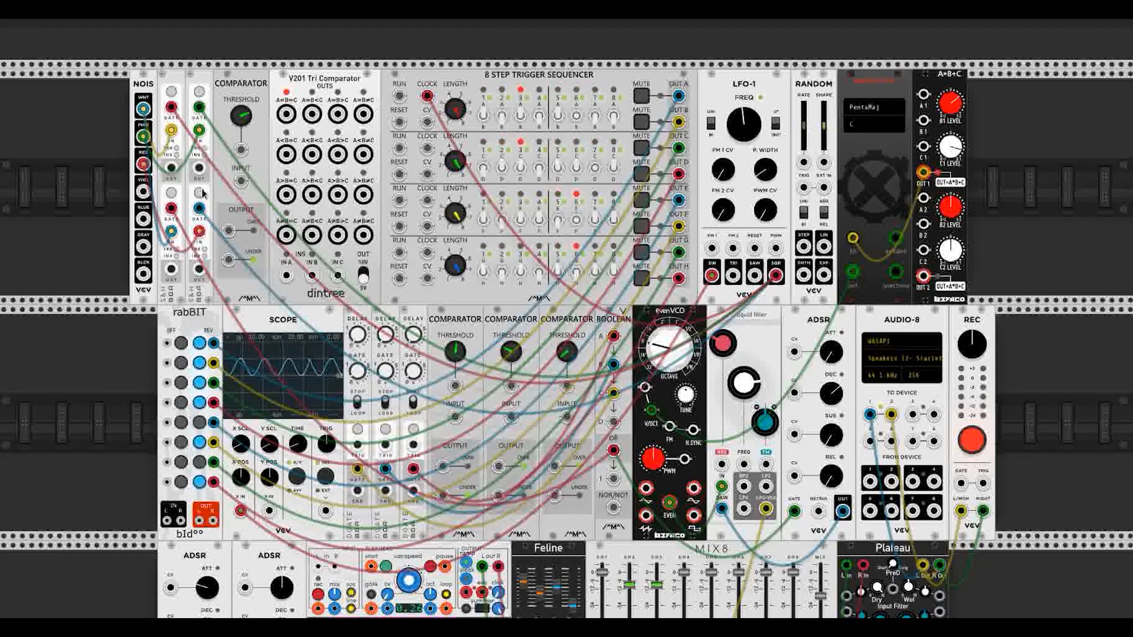
Step: Cable three S&H outputs to the V201 Tri Comparator's IN A, IN B and IN C
{"action": "left_click_drag", "start_coordinate": [199, 171], "coordinate": [286, 275]}
{"action": "left_click_drag", "start_coordinate": [171, 167], "coordinate": [312, 274]}
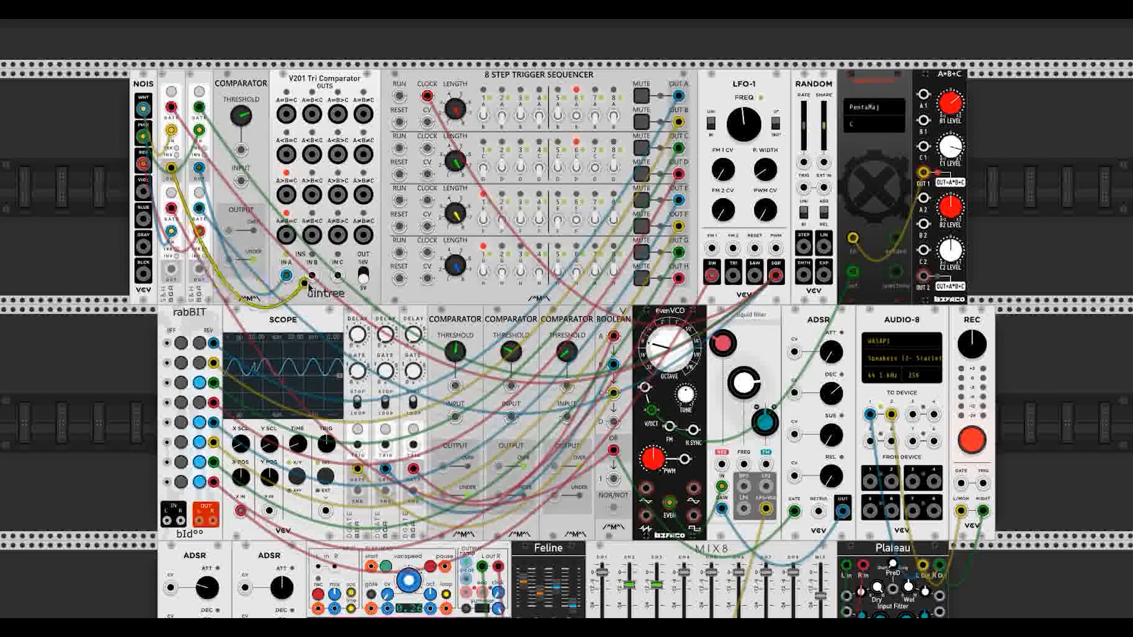
{"action": "left_click_drag", "start_coordinate": [171, 271], "coordinate": [337, 275]}
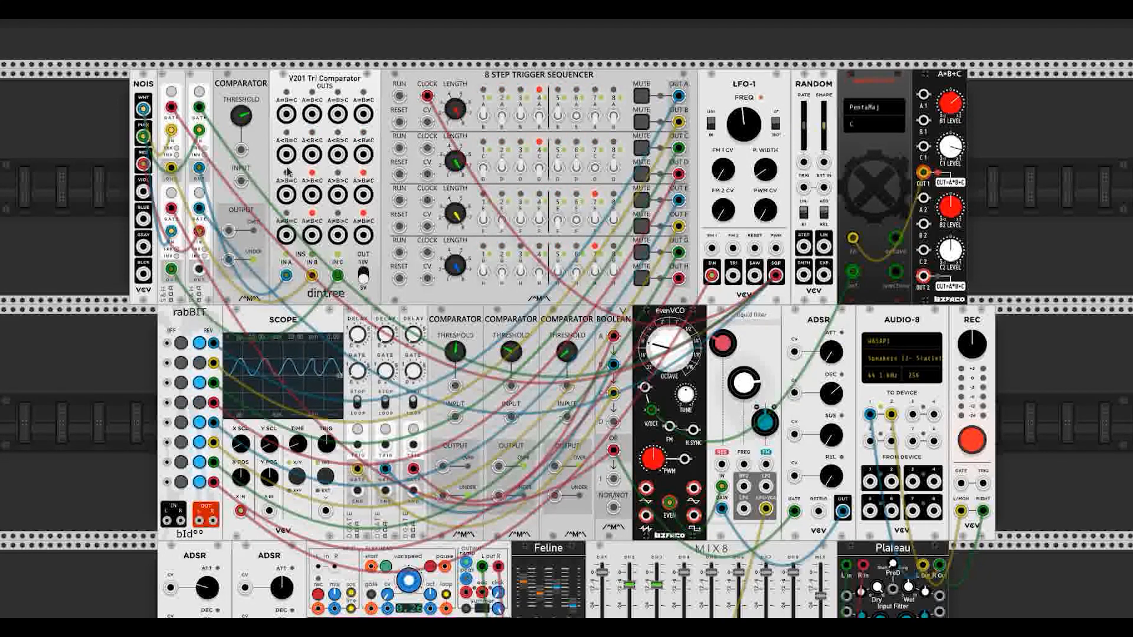
Step: Connect each V201 comparator output to one of rabBIT's eight inputs
{"action": "left_click_drag", "start_coordinate": [317, 160], "coordinate": [167, 343]}
{"action": "left_click_drag", "start_coordinate": [337, 155], "coordinate": [167, 382]}
{"action": "left_click_drag", "start_coordinate": [338, 235], "coordinate": [167, 402]}
{"action": "left_click_drag", "start_coordinate": [362, 234], "coordinate": [167, 423]}
{"action": "left_click_drag", "start_coordinate": [311, 234], "coordinate": [170, 447]}
{"action": "left_click_drag", "start_coordinate": [337, 195], "coordinate": [170, 466]}
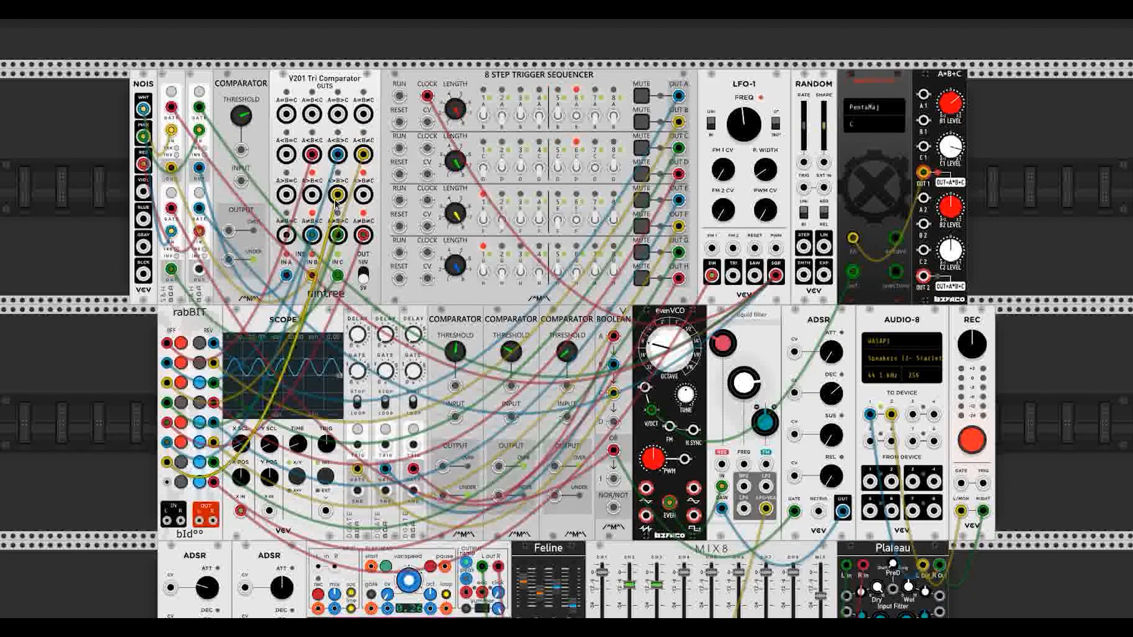
{"action": "left_click_drag", "start_coordinate": [363, 194], "coordinate": [167, 480]}
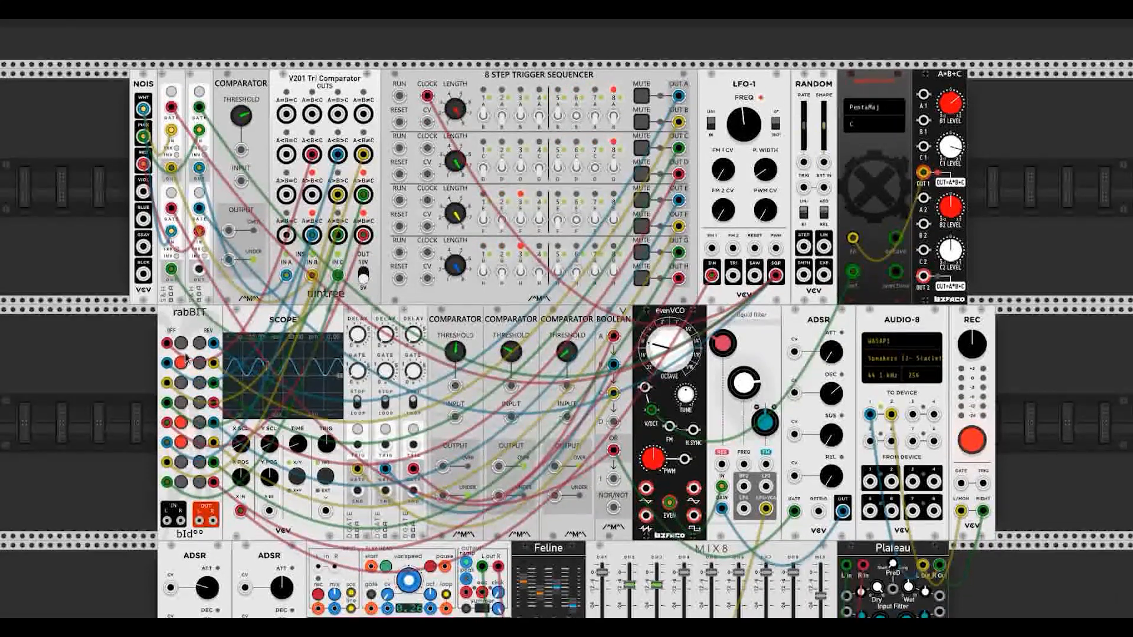
Step: Send LFO-1's sine to Scope X IN and rabBIT's OUT L to Scope Y IN
{"action": "left_click_drag", "start_coordinate": [241, 511], "coordinate": [712, 275]}
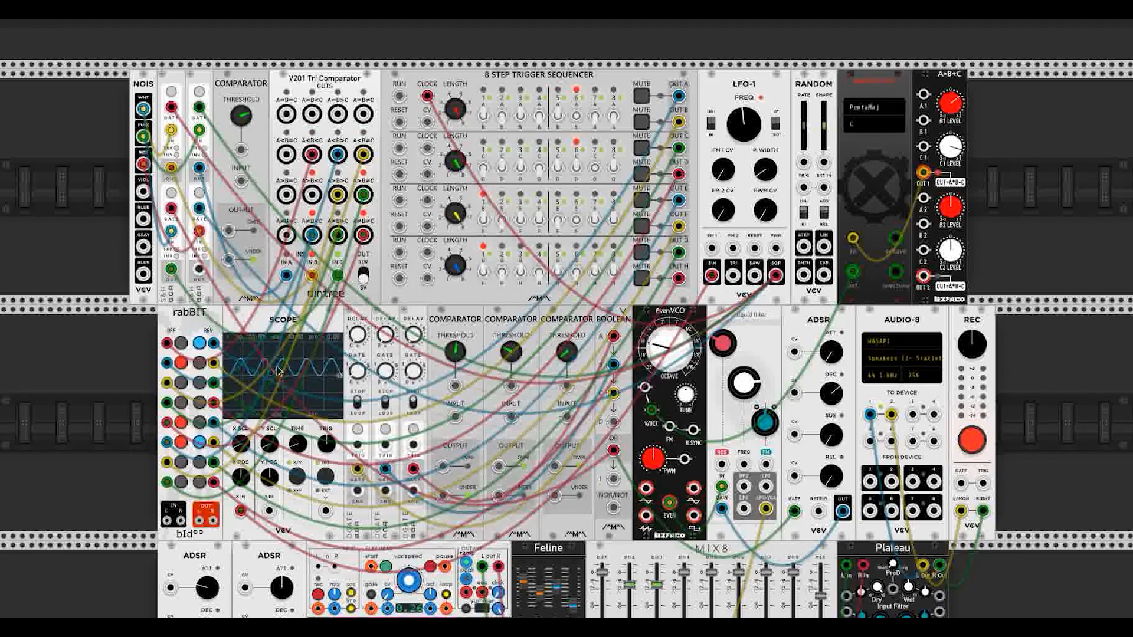
{"action": "left_click_drag", "start_coordinate": [711, 275], "coordinate": [285, 592]}
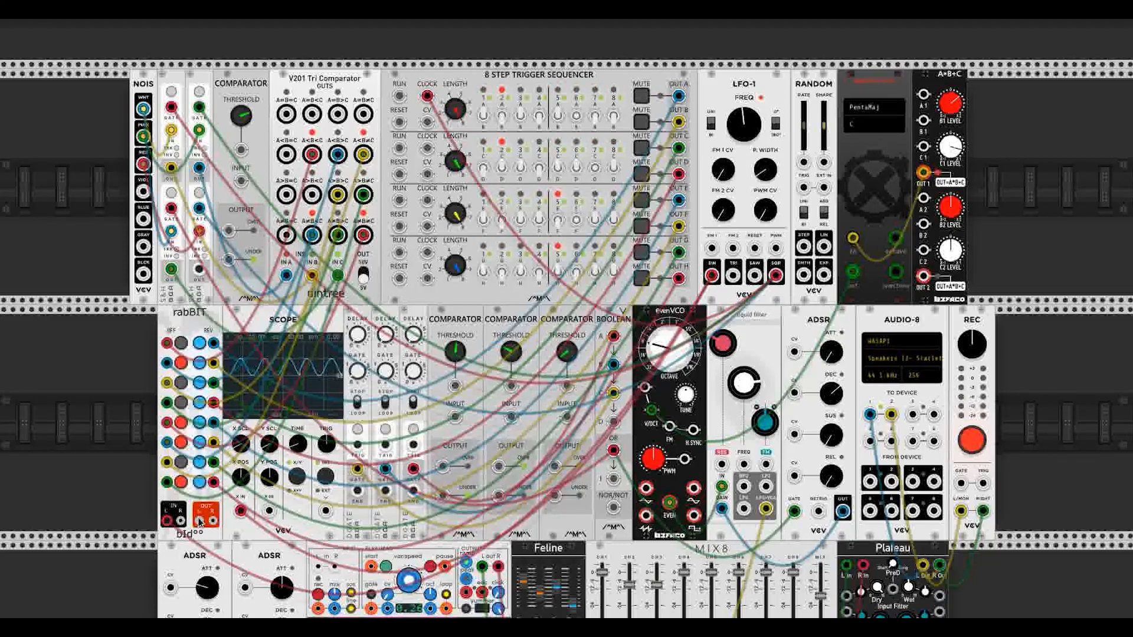
{"action": "left_click_drag", "start_coordinate": [200, 521], "coordinate": [269, 512]}
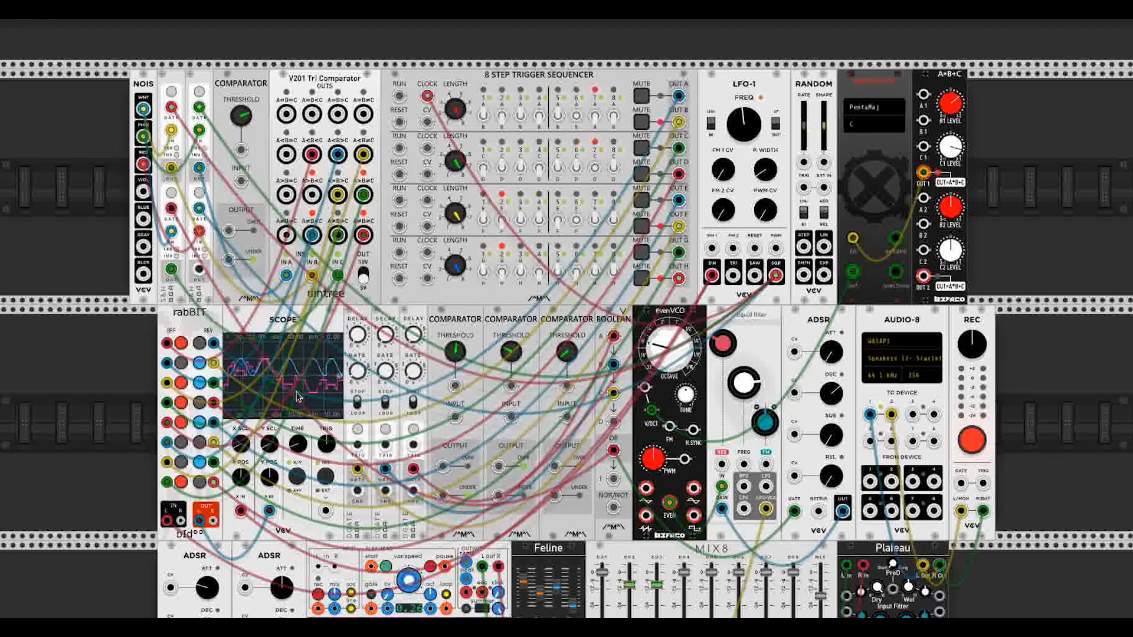
Step: Patch rabBIT's output into the comparator inputs
{"action": "scroll", "coordinate": [248, 377], "scroll_direction": "down", "scroll_amount": 2}
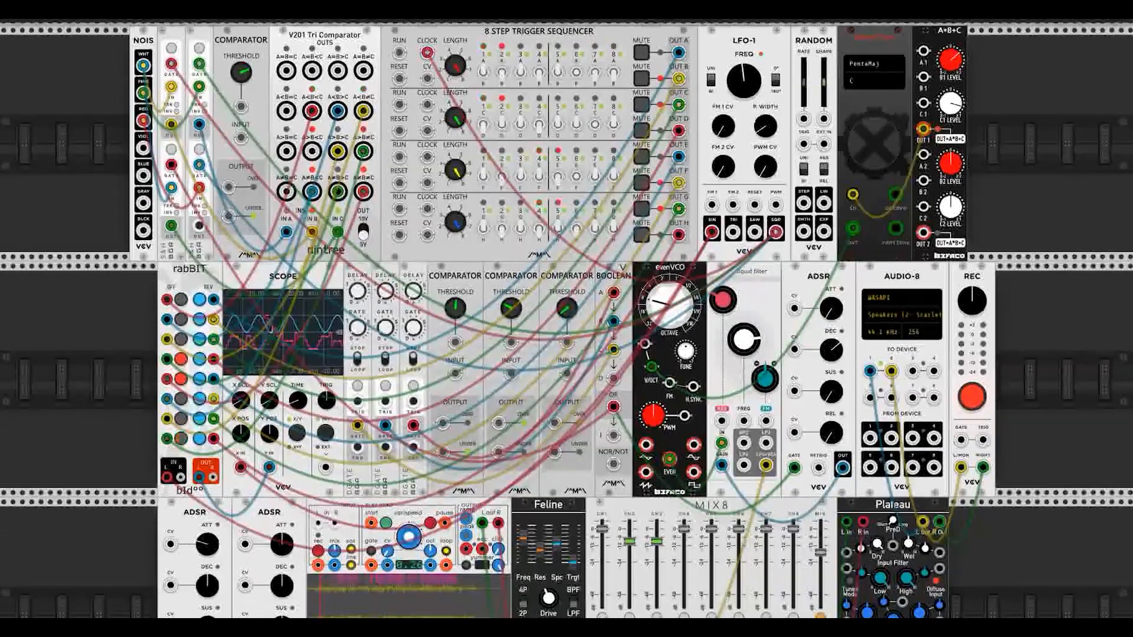
{"action": "left_click_drag", "start_coordinate": [268, 467], "coordinate": [455, 373]}
{"action": "left_click_drag", "start_coordinate": [199, 477], "coordinate": [567, 373]}
Step: Patch a comparator output into the third delay's TRIG jack, then re-route that cable
{"action": "scroll", "coordinate": [407, 281], "scroll_direction": "right", "scroll_amount": 3}
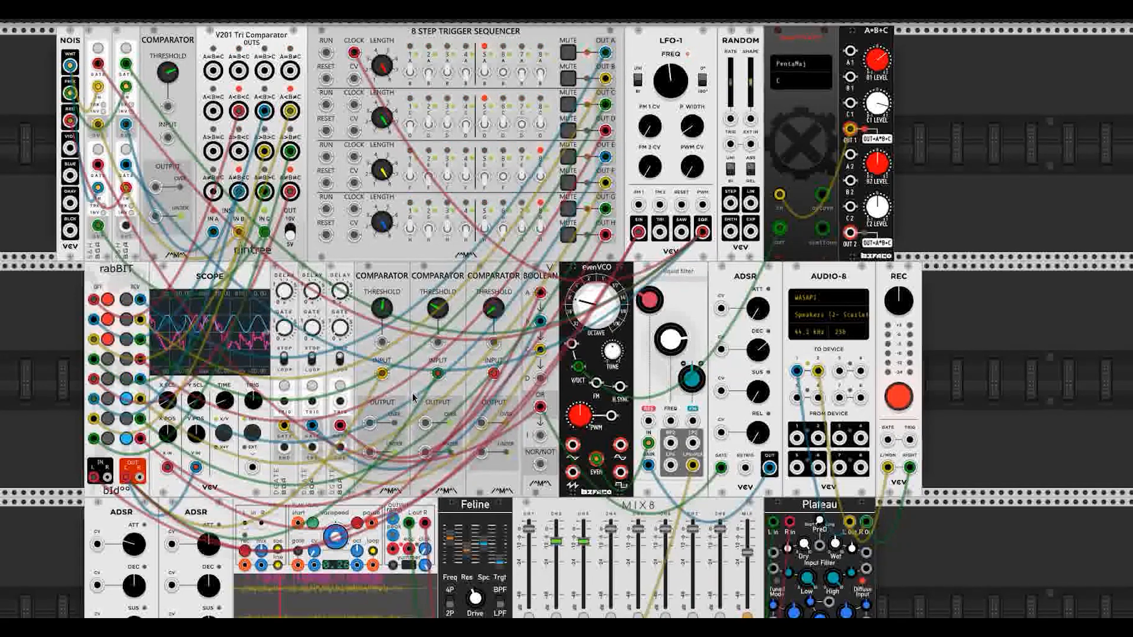
{"action": "left_click_drag", "start_coordinate": [369, 424], "coordinate": [339, 412]}
{"action": "left_click_drag", "start_coordinate": [481, 423], "coordinate": [338, 404]}
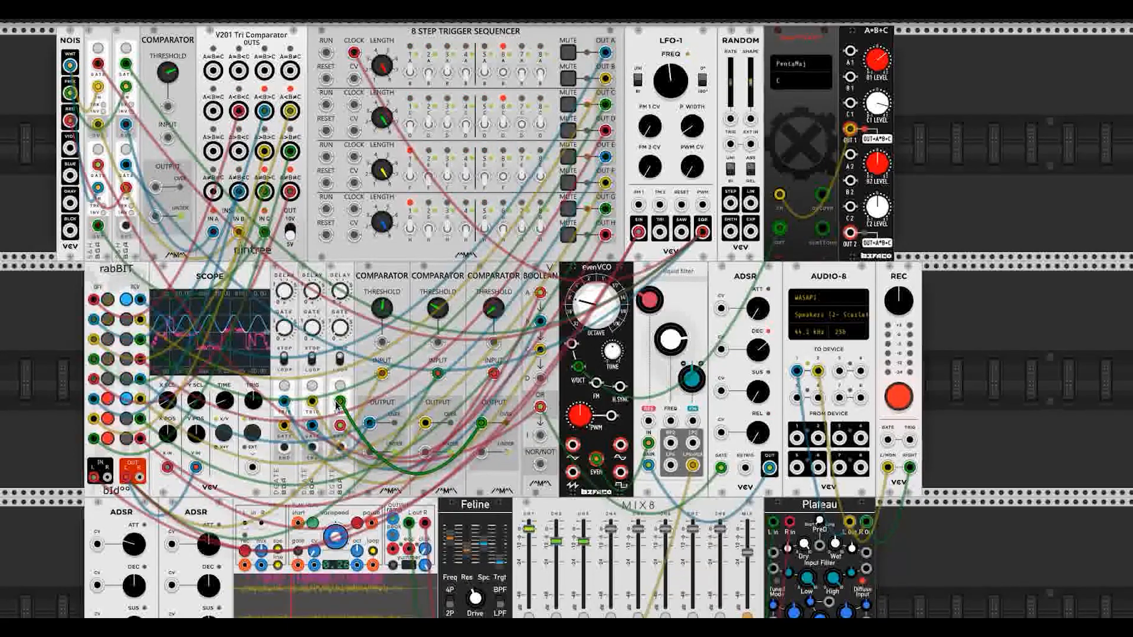
{"action": "left_click_drag", "start_coordinate": [339, 405], "coordinate": [279, 413]}
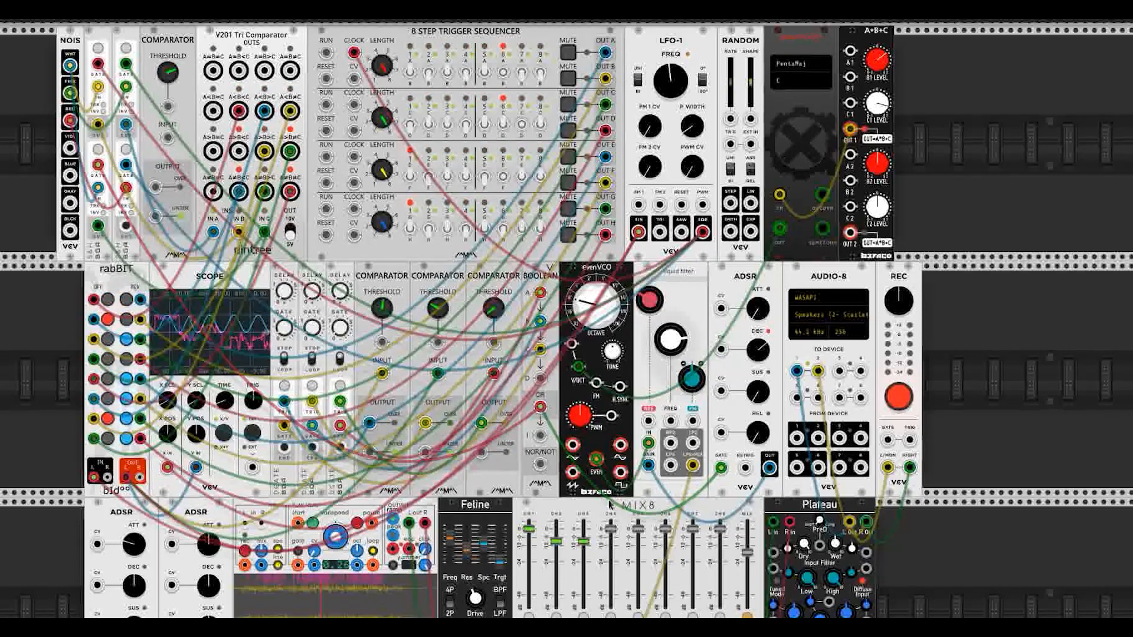
{"action": "scroll", "coordinate": [541, 411], "scroll_direction": "down", "scroll_amount": 1}
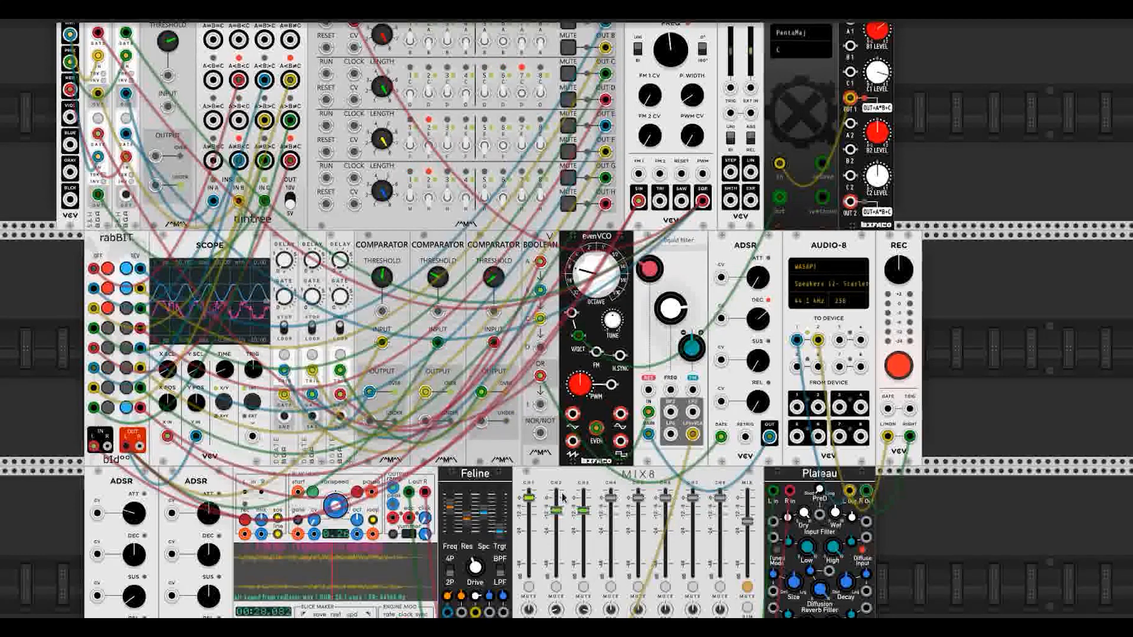
Step: Unmute the MIX8 master so its level meter shows signal
{"action": "left_click", "coordinate": [748, 588]}
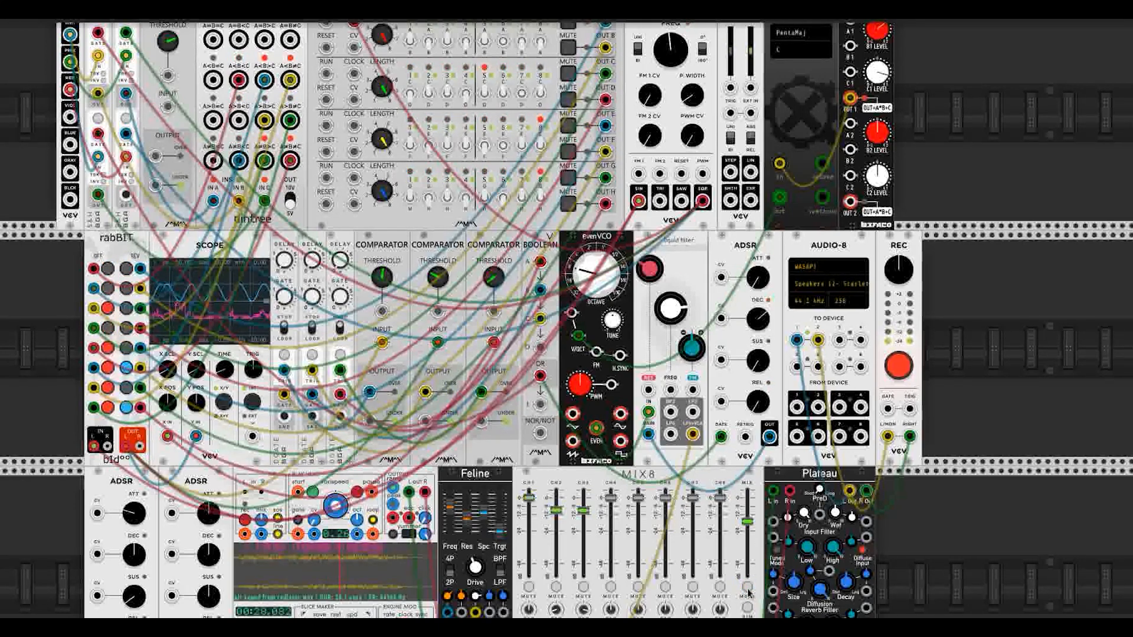
{"action": "scroll", "coordinate": [667, 528], "scroll_direction": "up", "scroll_amount": 2}
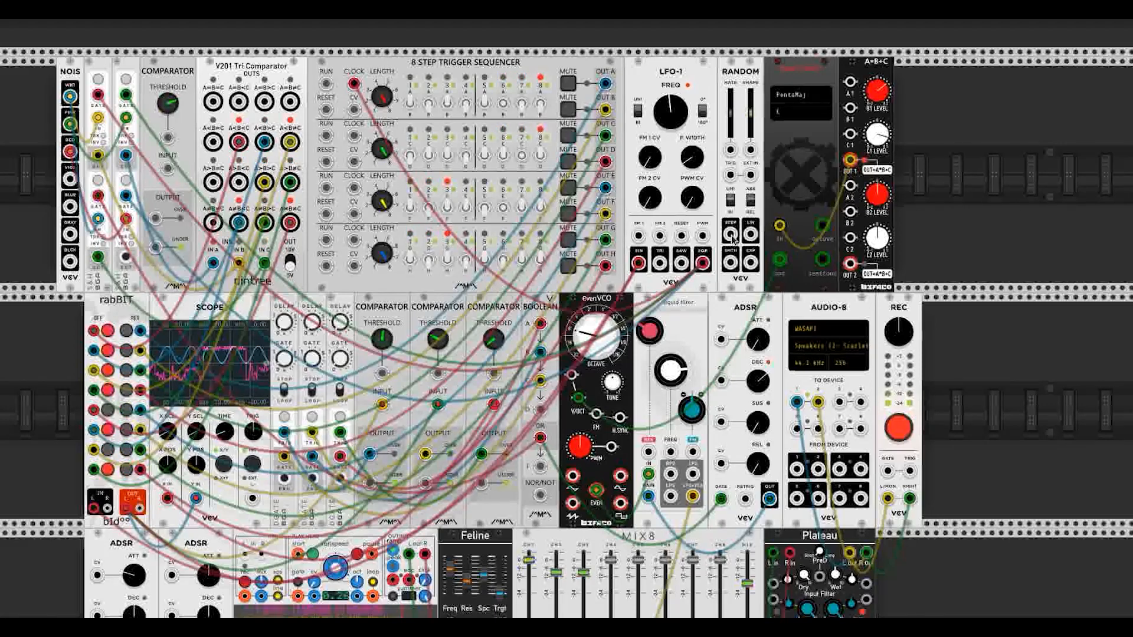
Step: Patch RANDOM STEP into A+B+C input A1 and the quantizer OUT into evenVCO V/OCT
{"action": "left_click_drag", "start_coordinate": [729, 234], "coordinate": [849, 83]}
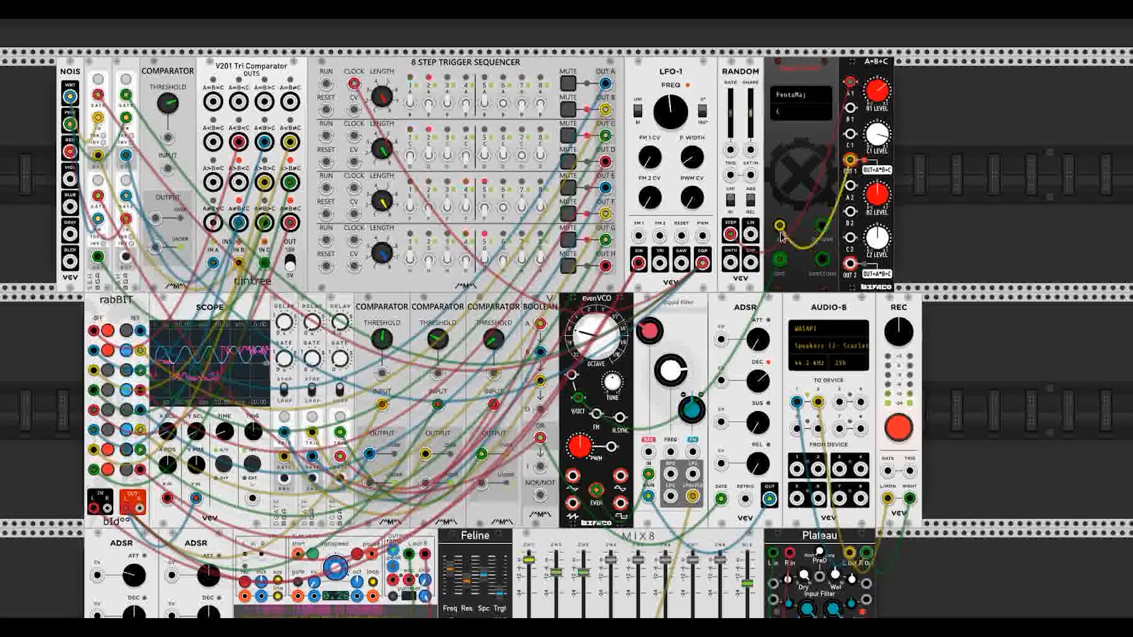
{"action": "left_click_drag", "start_coordinate": [780, 233], "coordinate": [593, 396]}
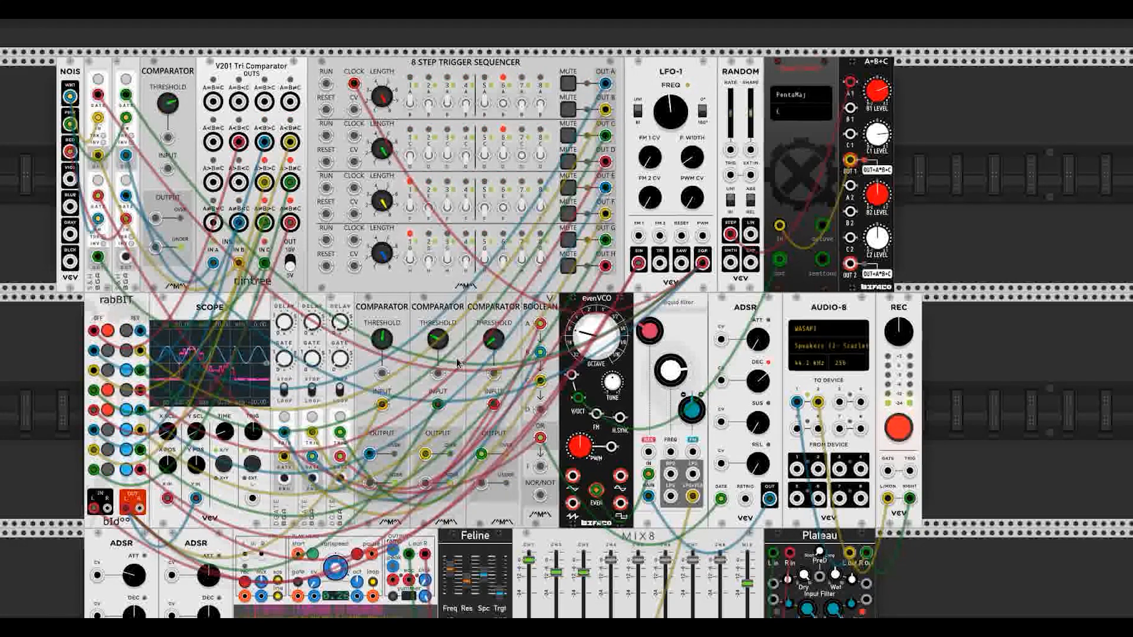
{"action": "scroll", "coordinate": [457, 363], "scroll_direction": "down", "scroll_amount": 5}
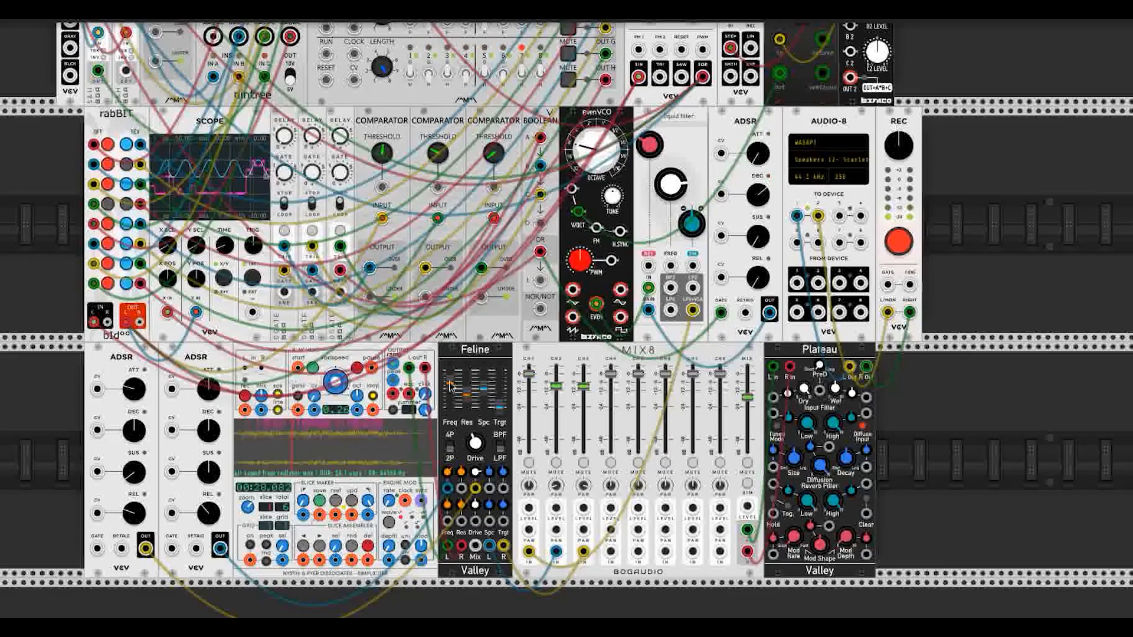
Step: Turn the LFO-1 FREQ knob up so the Scope trace runs faster
{"action": "scroll", "coordinate": [464, 391], "scroll_direction": "up", "scroll_amount": 3}
{"action": "scroll", "coordinate": [466, 391], "scroll_direction": "up", "scroll_amount": 1}
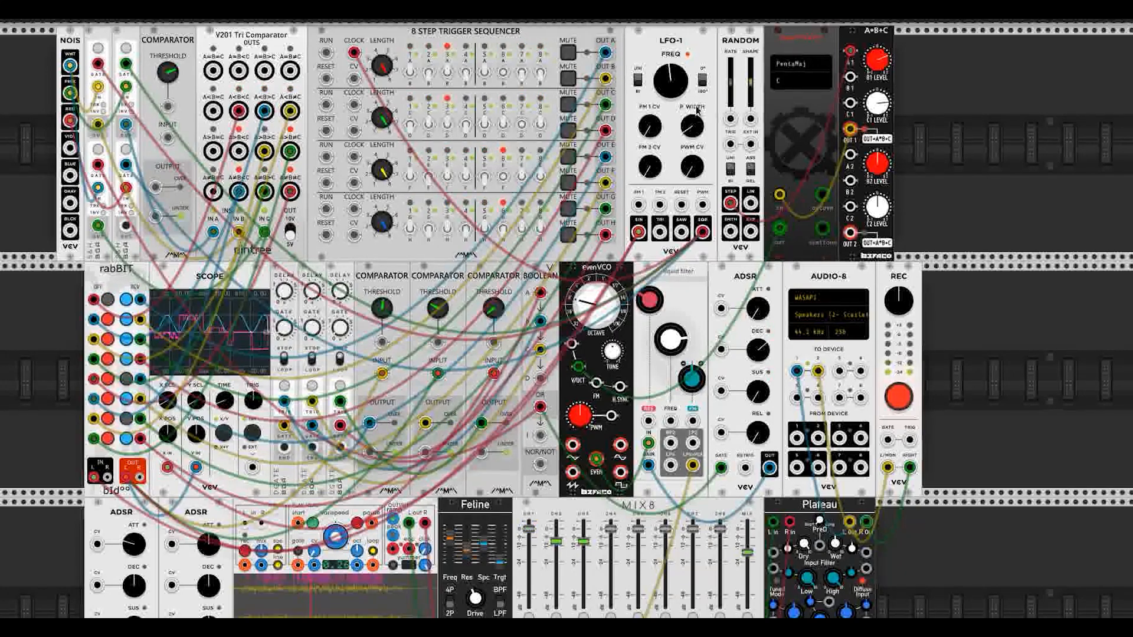
{"action": "left_click_drag", "start_coordinate": [672, 95], "coordinate": [671, 64]}
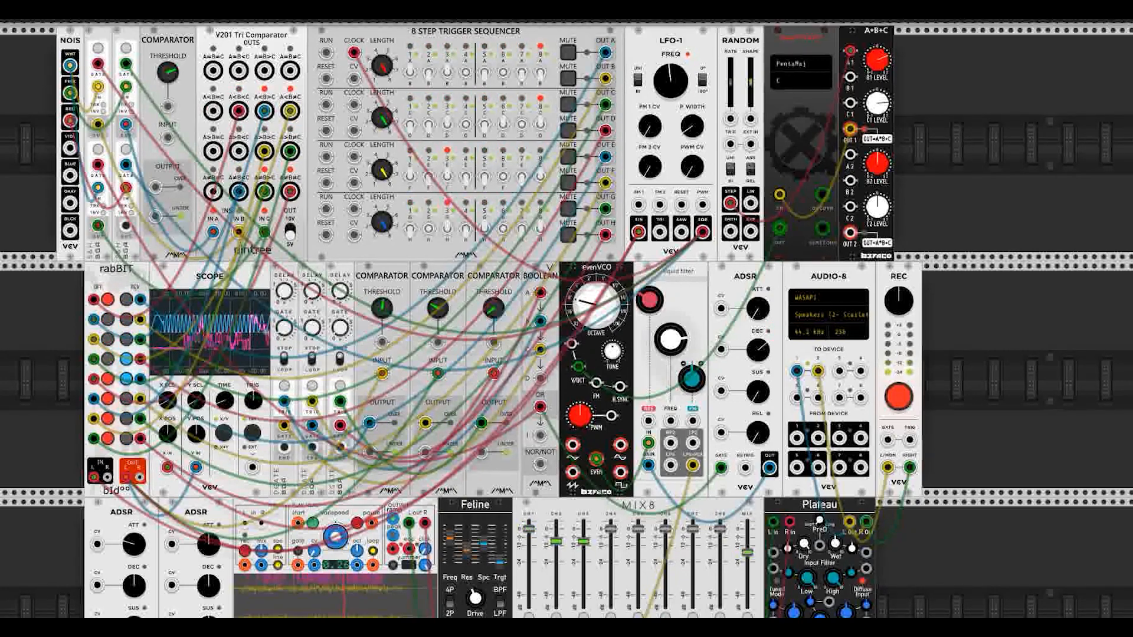
Step: Switch the quantizer scale from PentaMaj to Pelog
{"action": "left_click", "coordinate": [792, 67]}
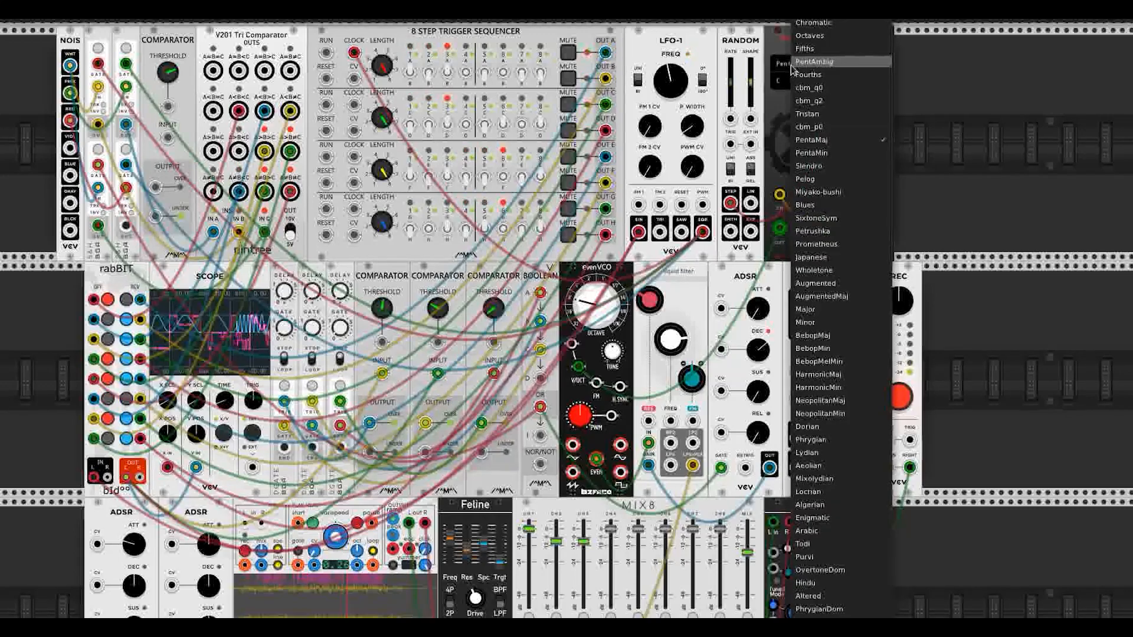
{"action": "left_click", "coordinate": [808, 179]}
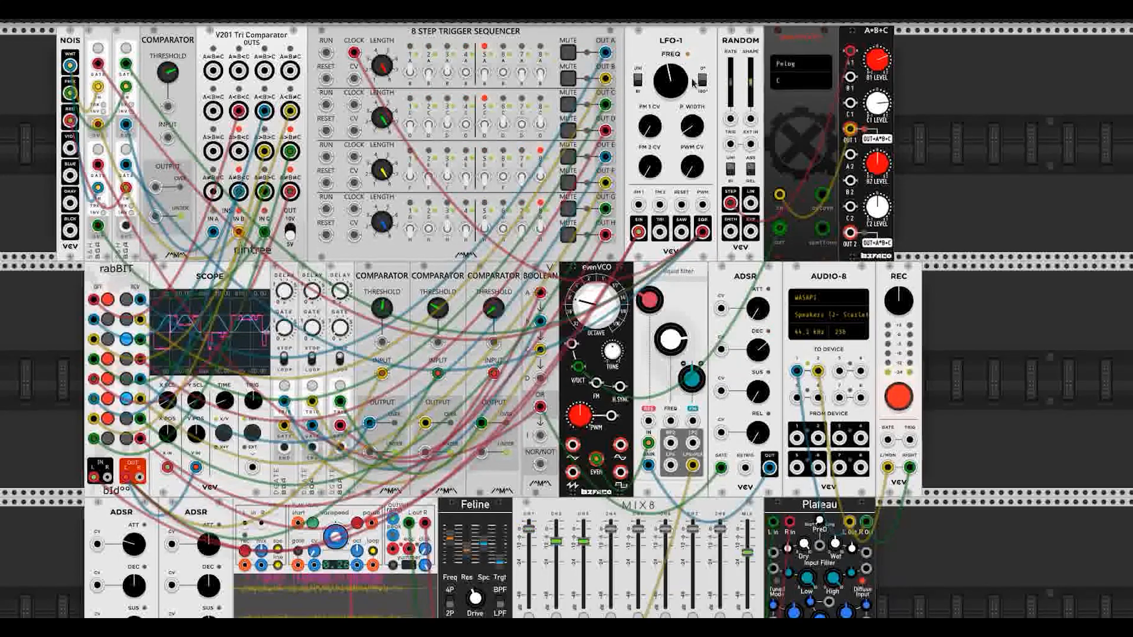